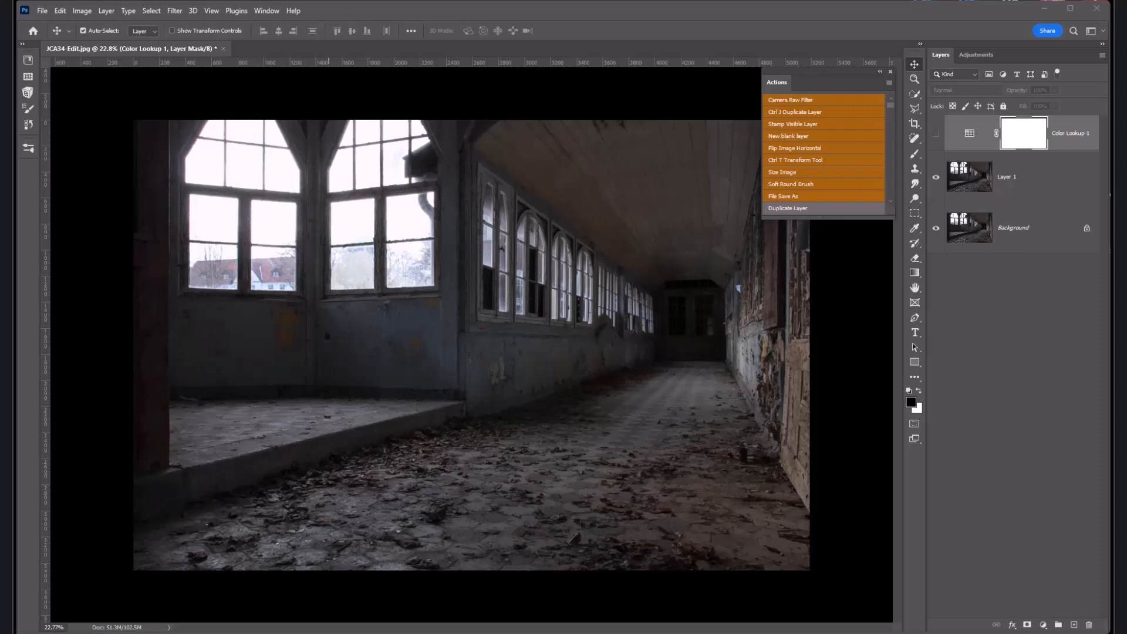
Turn on the visibility of the Color Lookup 1 layer and add a new blank layer above it
left_click(936, 136)
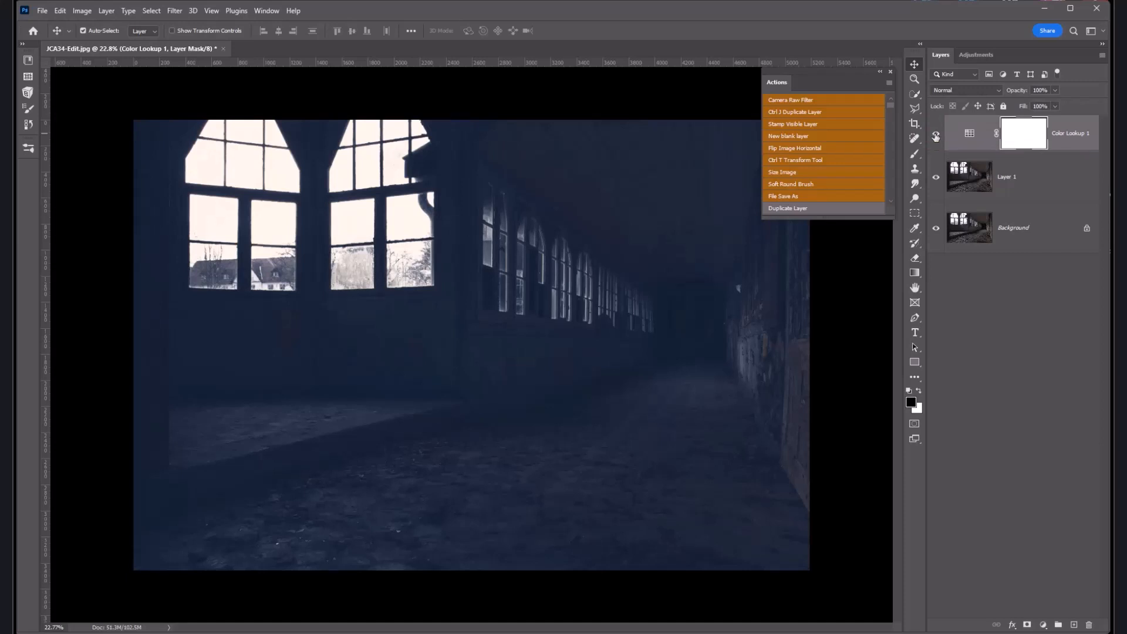
left_click(976, 55)
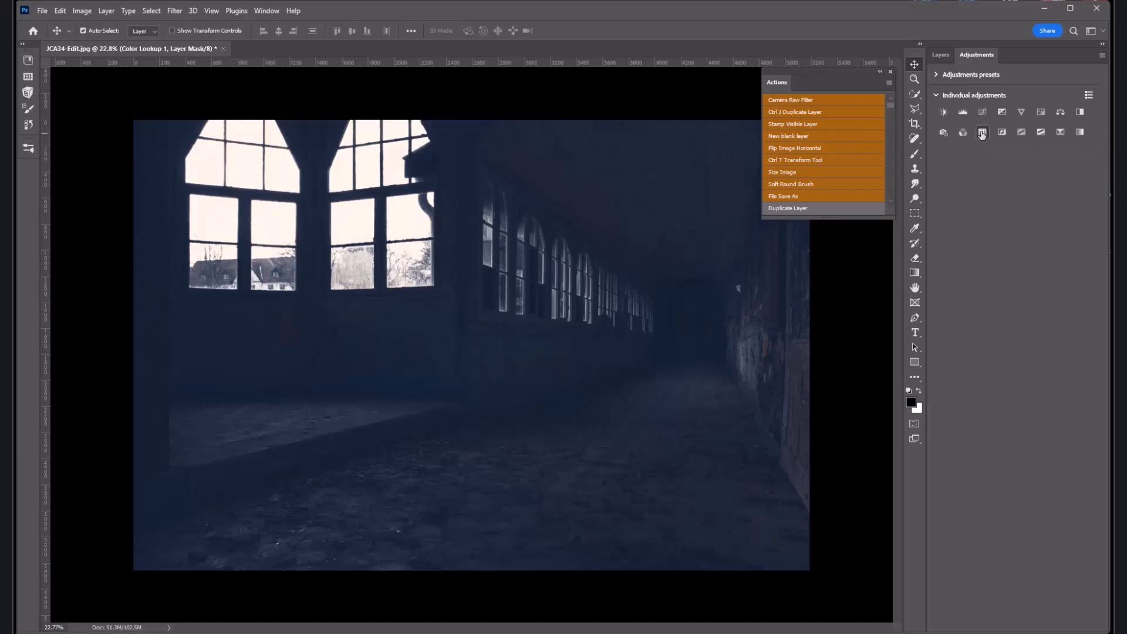
left_click(941, 55)
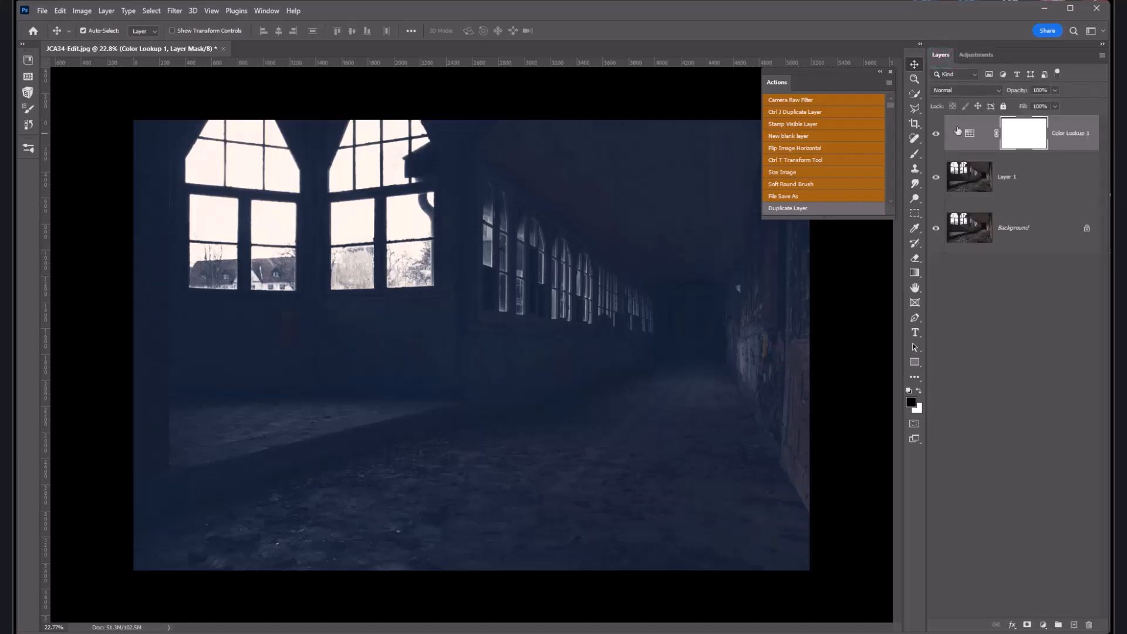
left_click(957, 129)
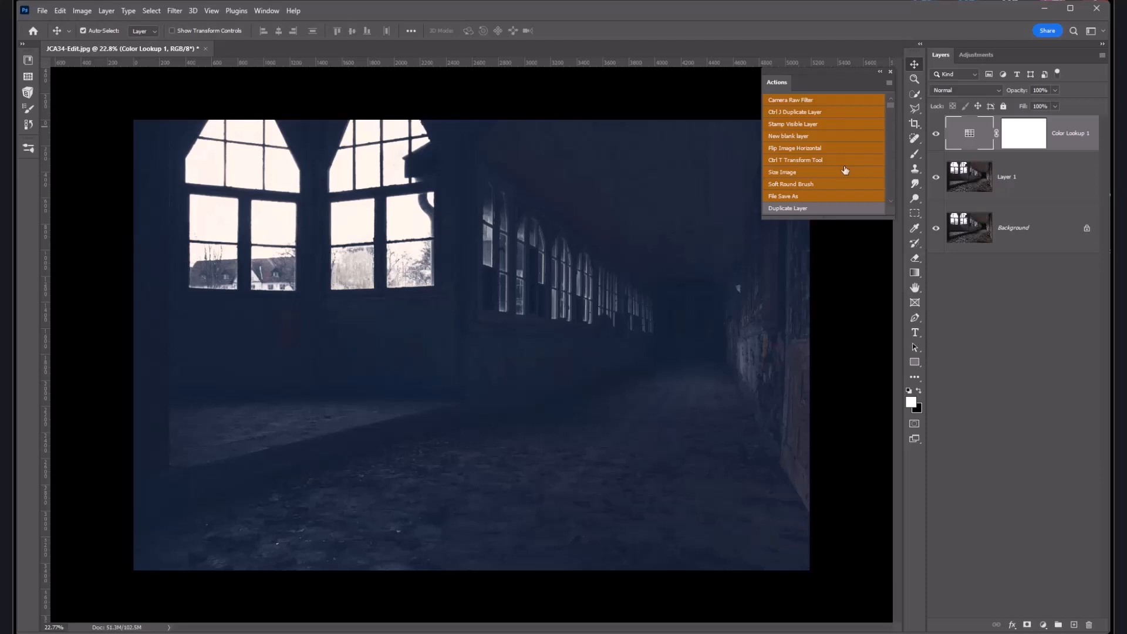
left_click(807, 139)
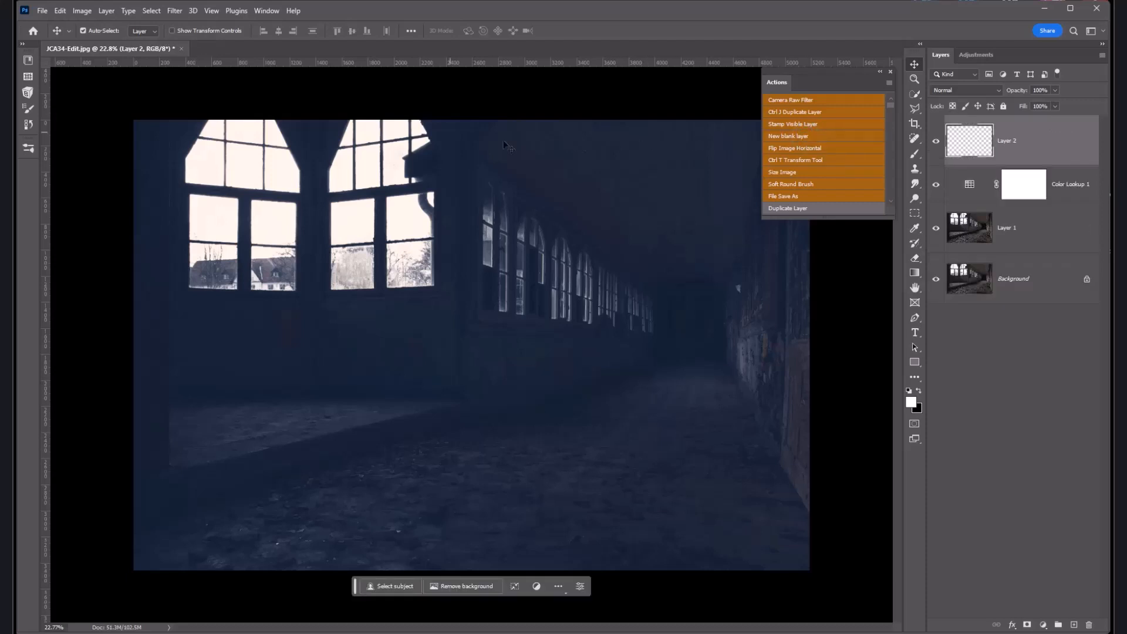
Examine the SandraD Imagery brushes in the Atmosphere Brushes folder, from Fog through Light Rays
left_click(28, 149)
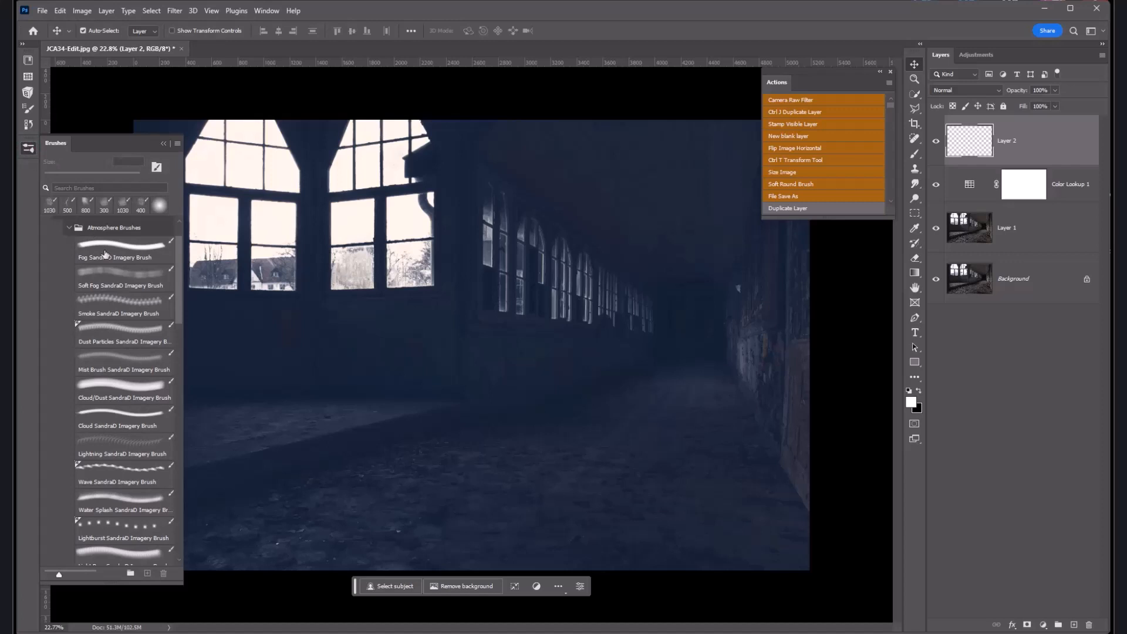
left_click(106, 253)
left_click(105, 279)
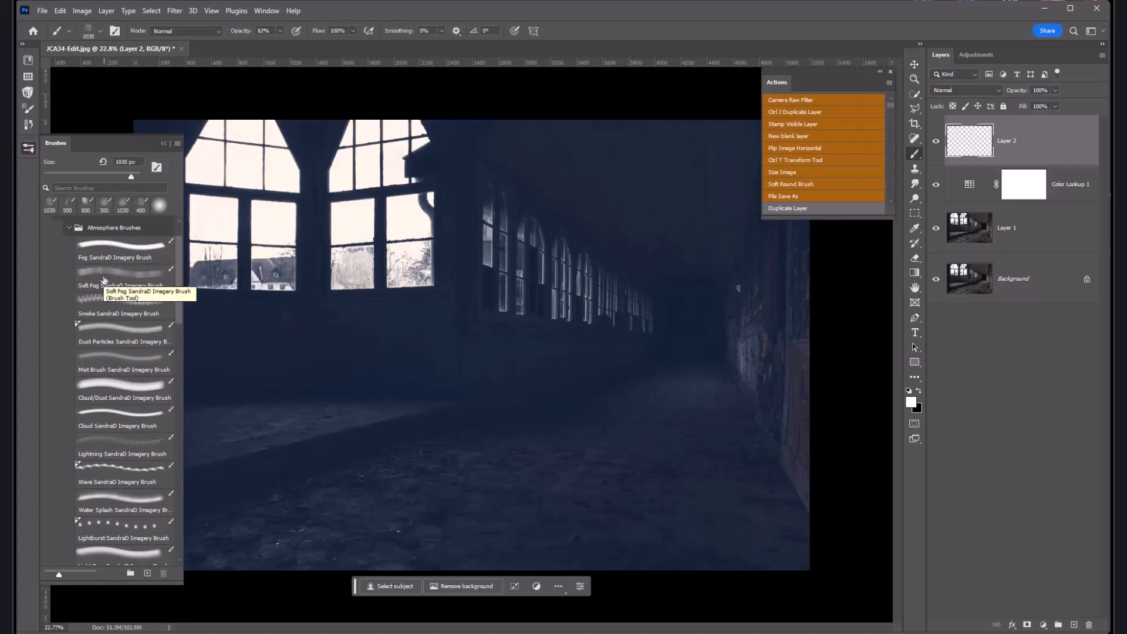
left_click(96, 307)
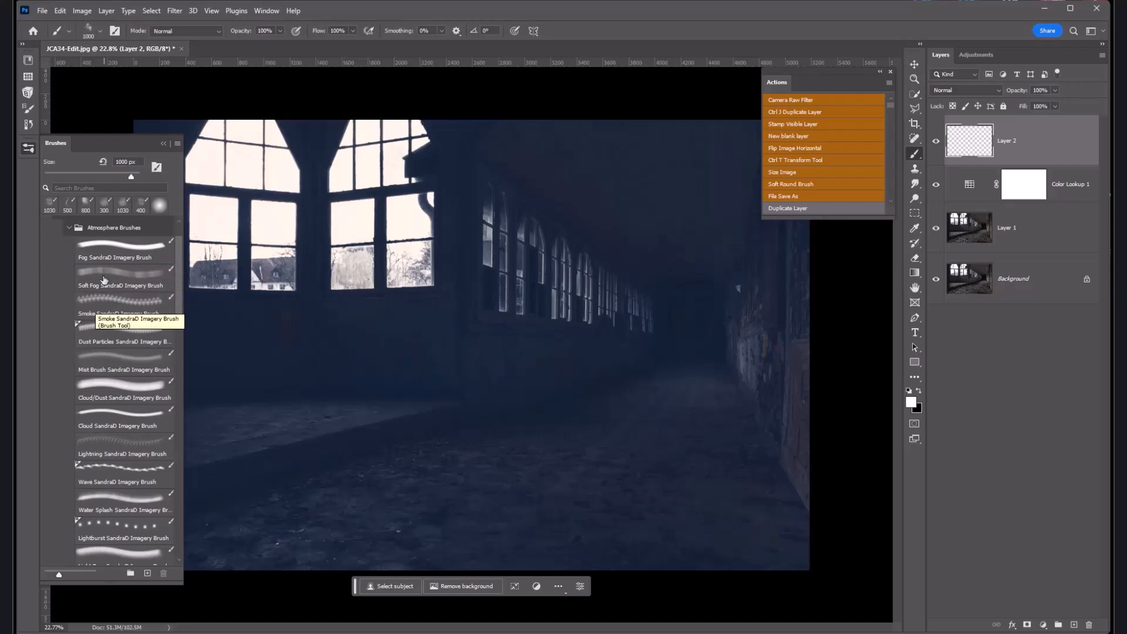
left_click(98, 339)
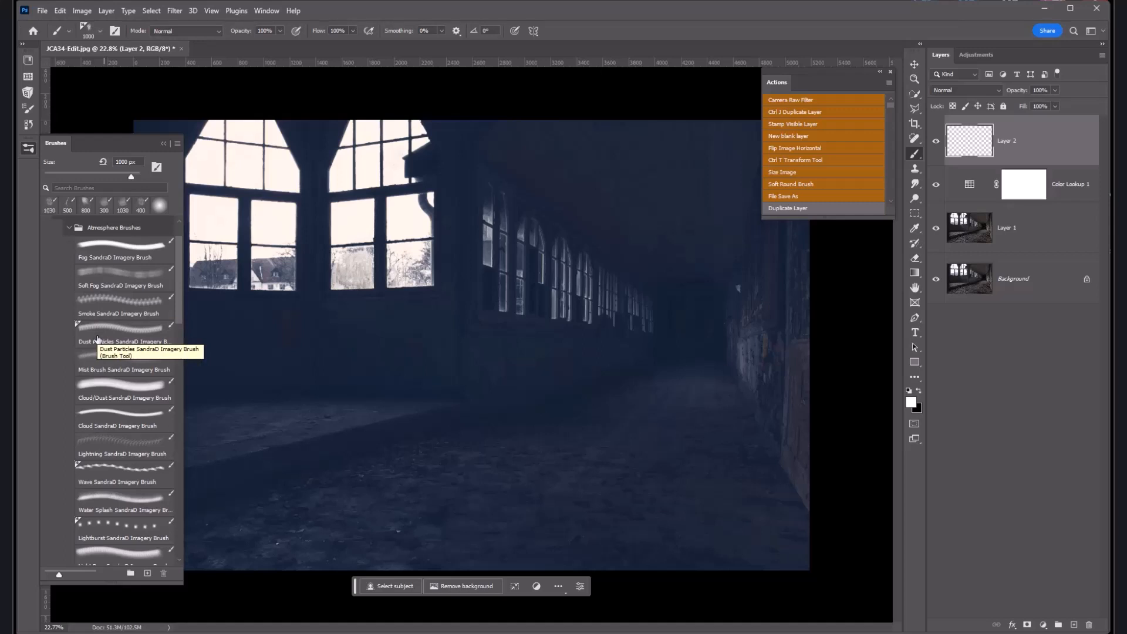
key("v")
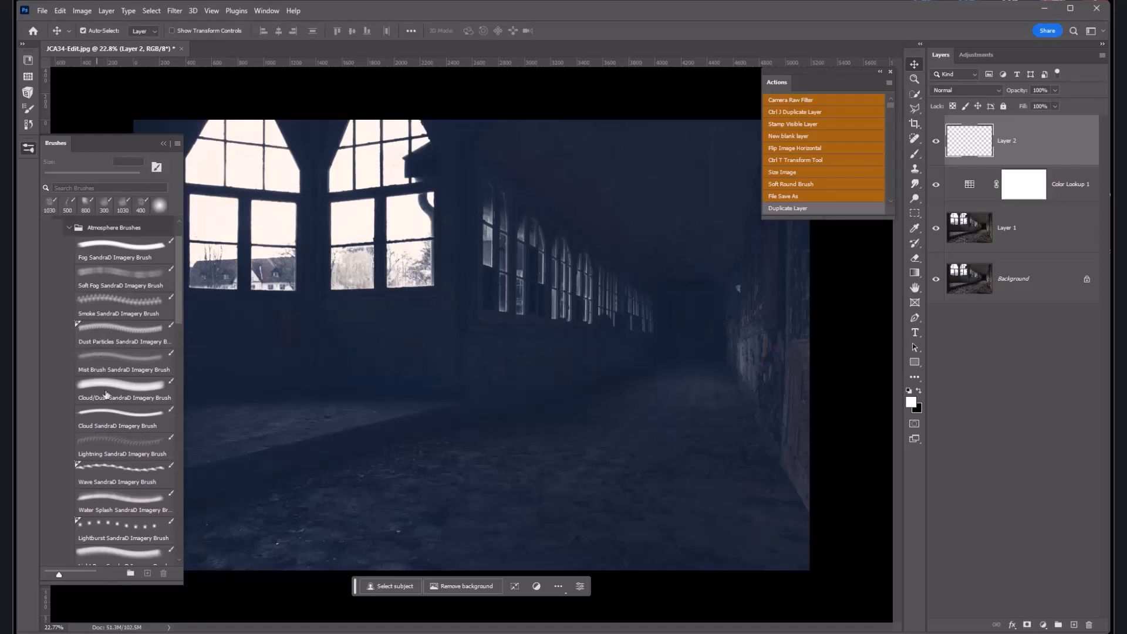
key("b")
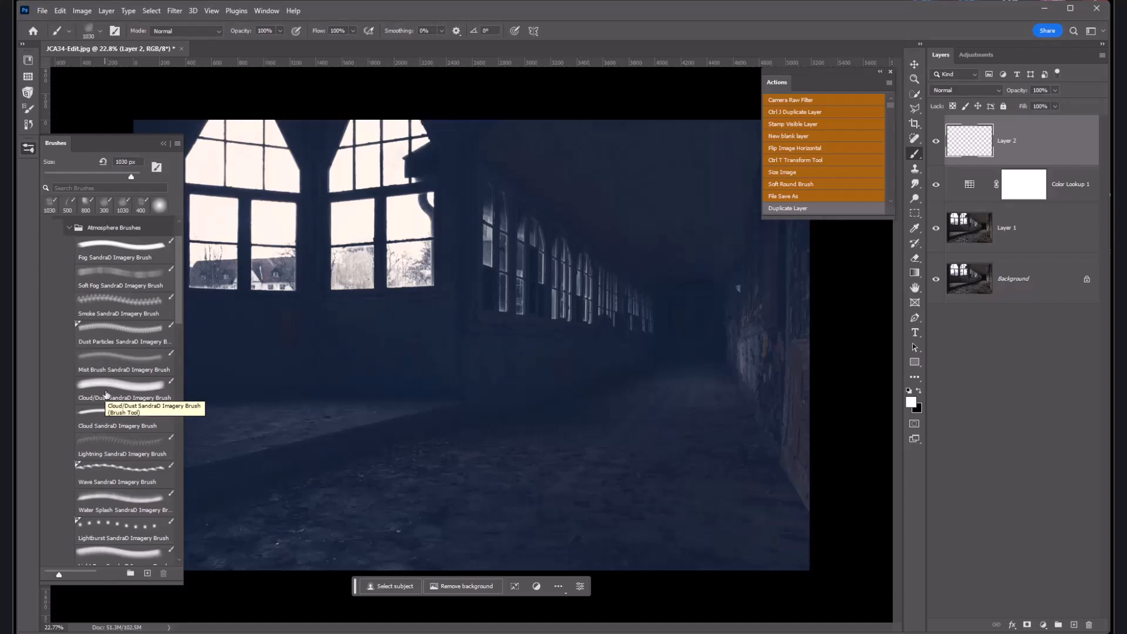
key("v")
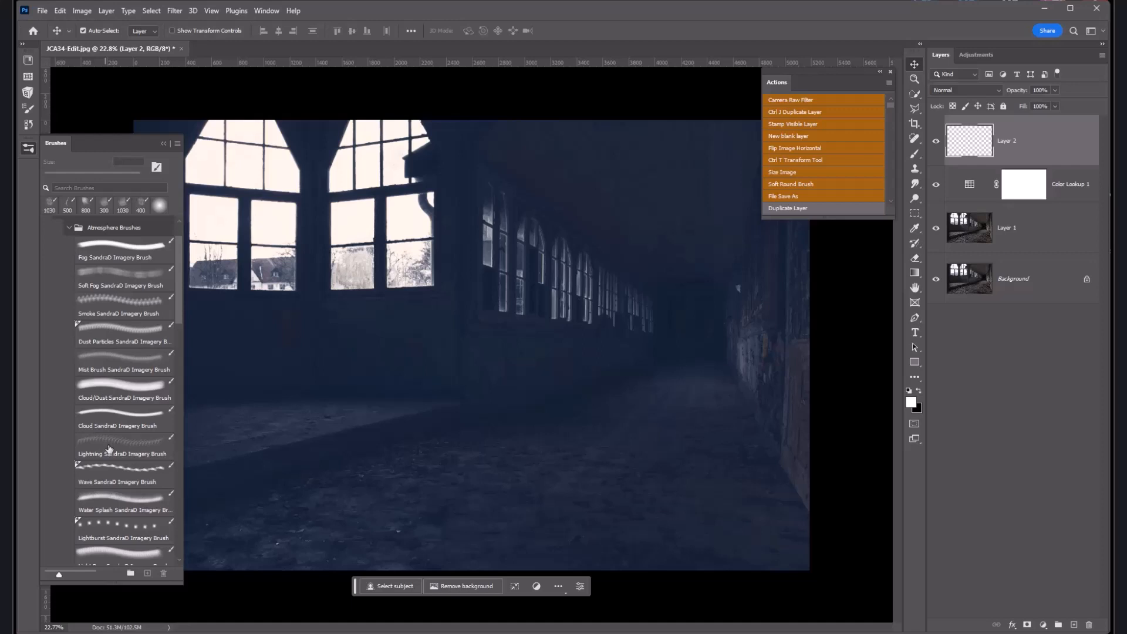
key("b")
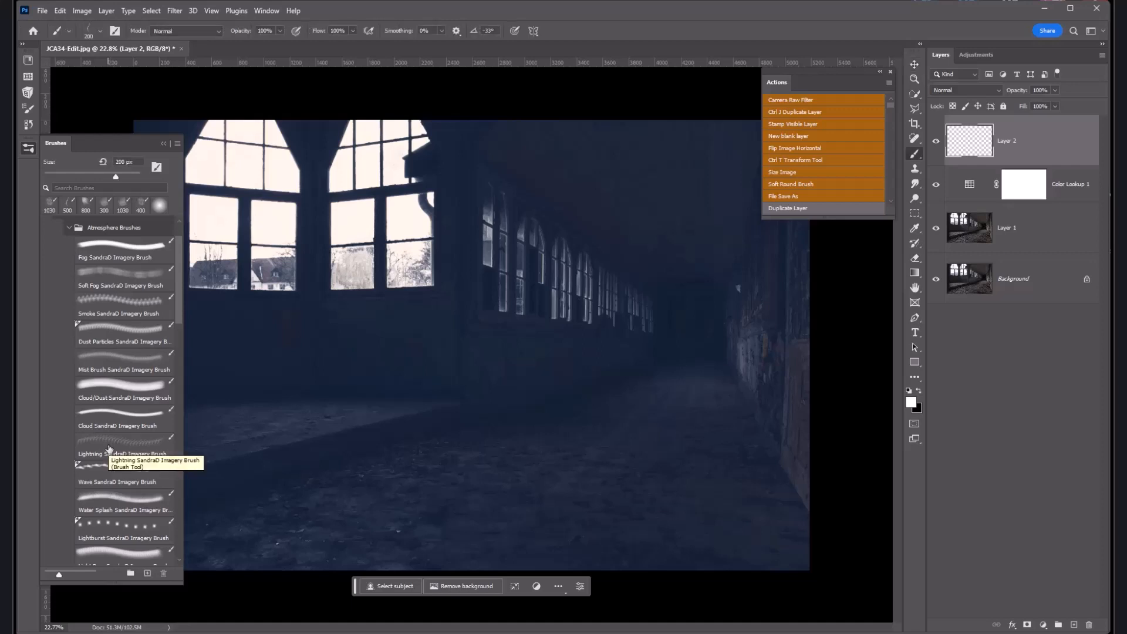
key("v")
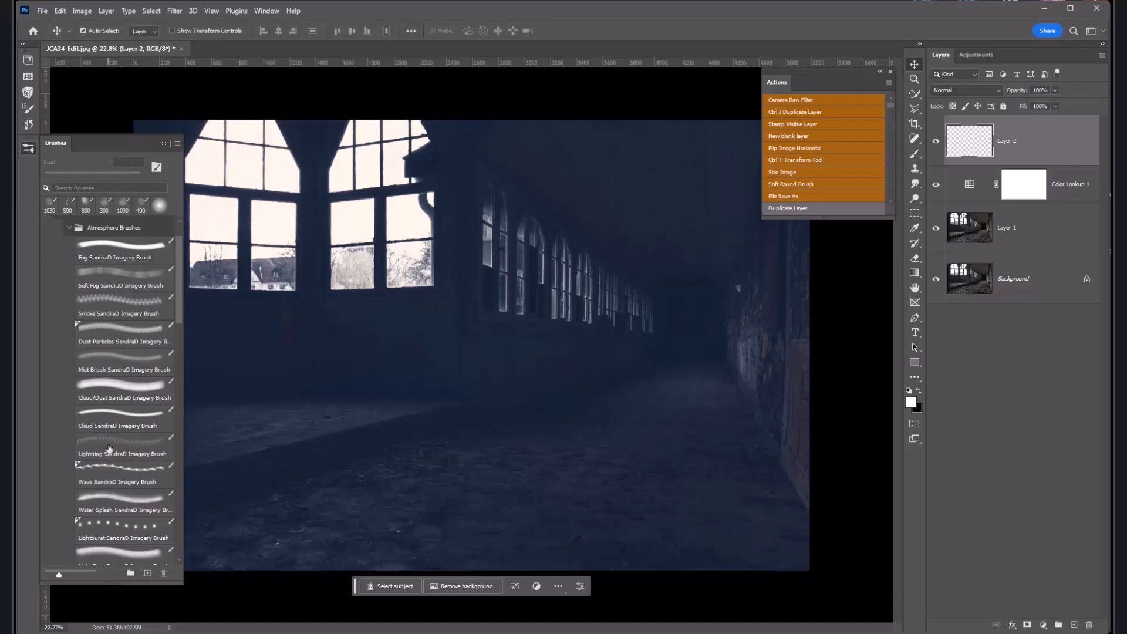
left_click(118, 476)
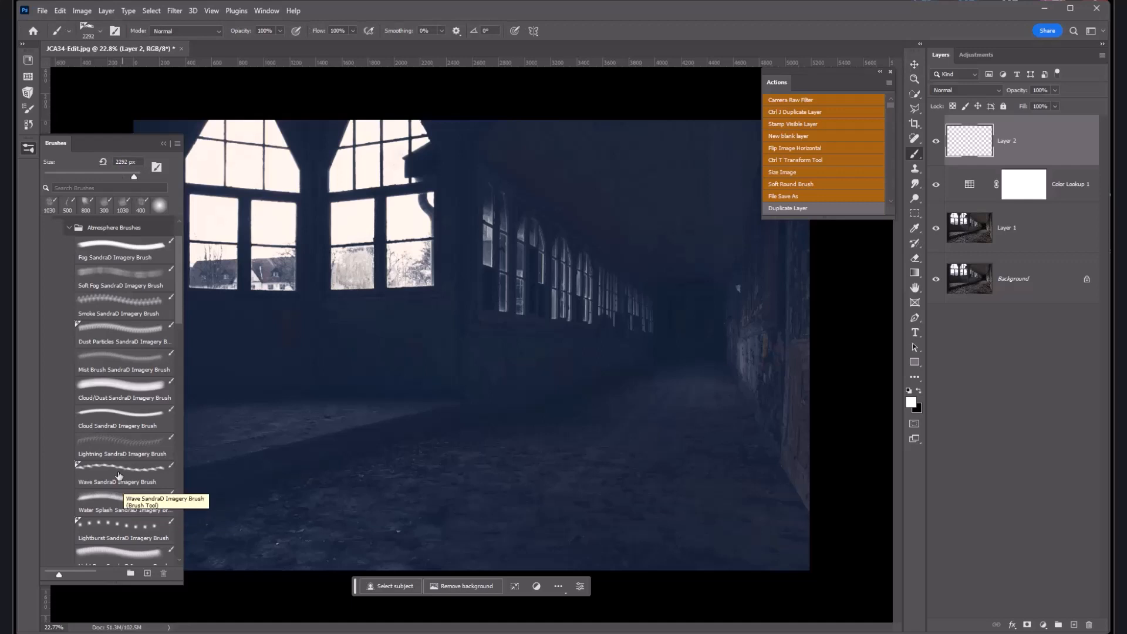
key("v")
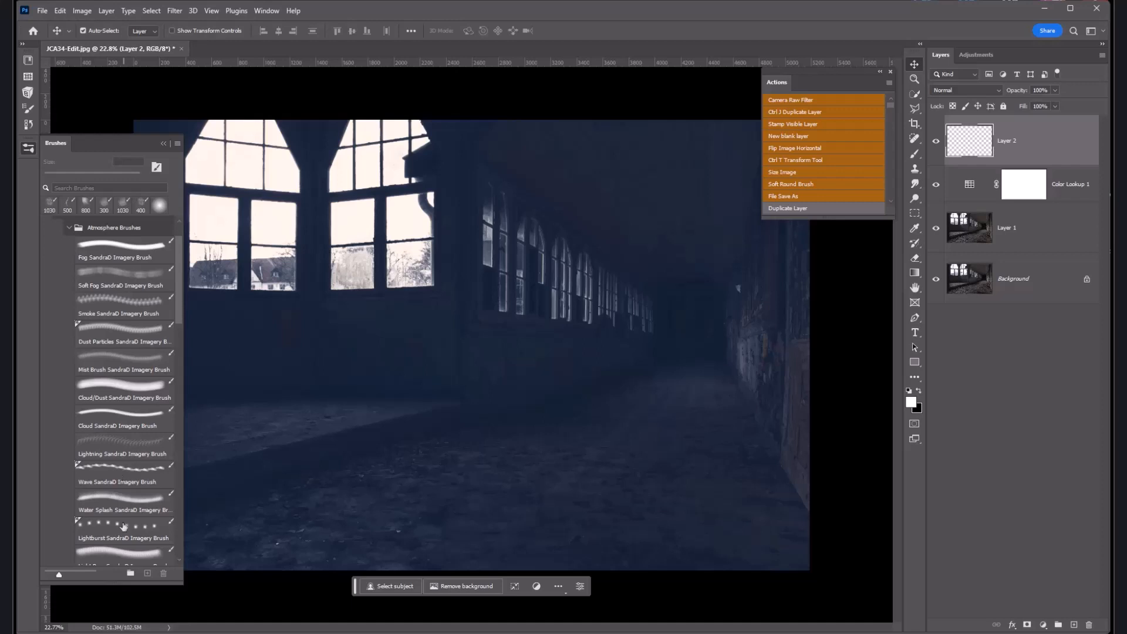
scroll(124, 526, "down", 1)
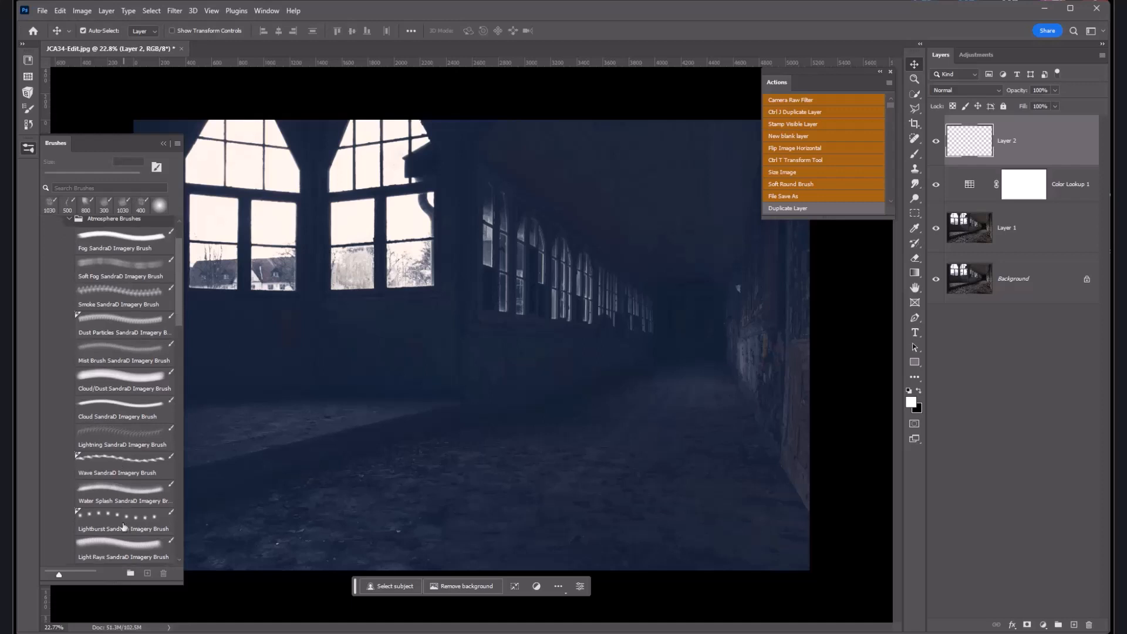
left_click(123, 527)
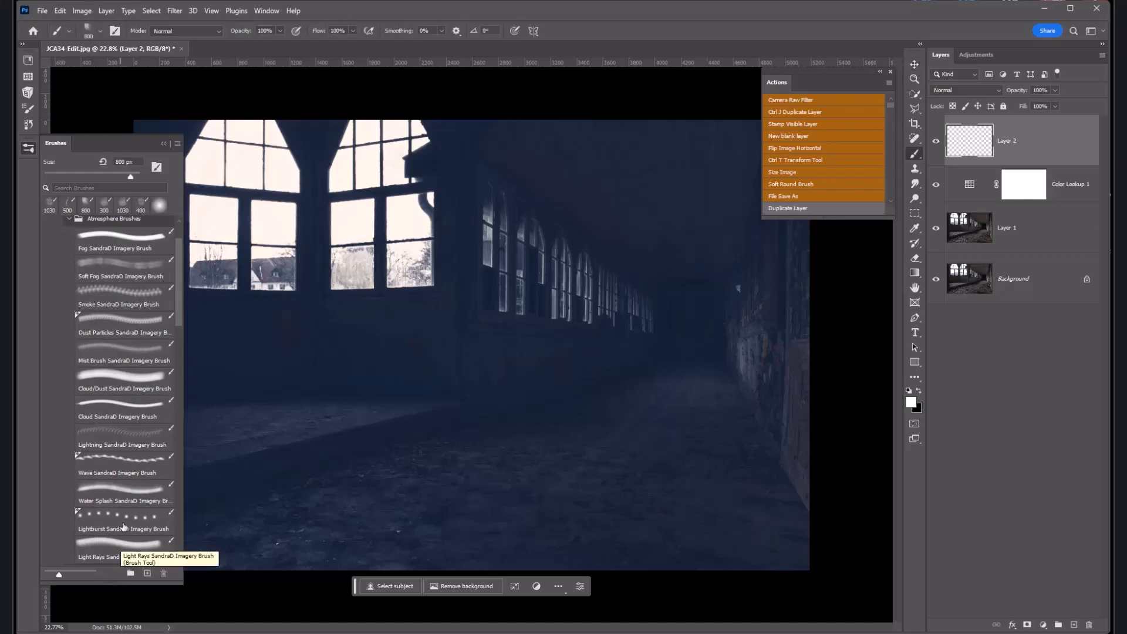
left_click(123, 526)
scroll(124, 527, "up", 3)
key("v")
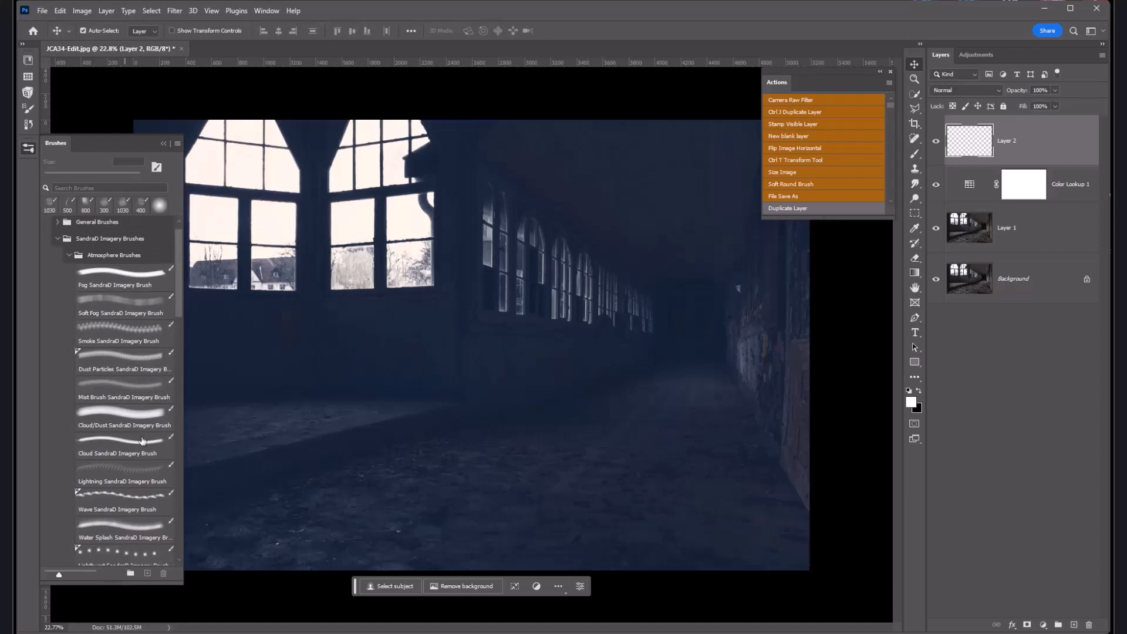
Choose the Soft Fog SandraD Imagery Brush and try dabbing white fog along the corridor windows at 62% opacity
left_click(106, 304)
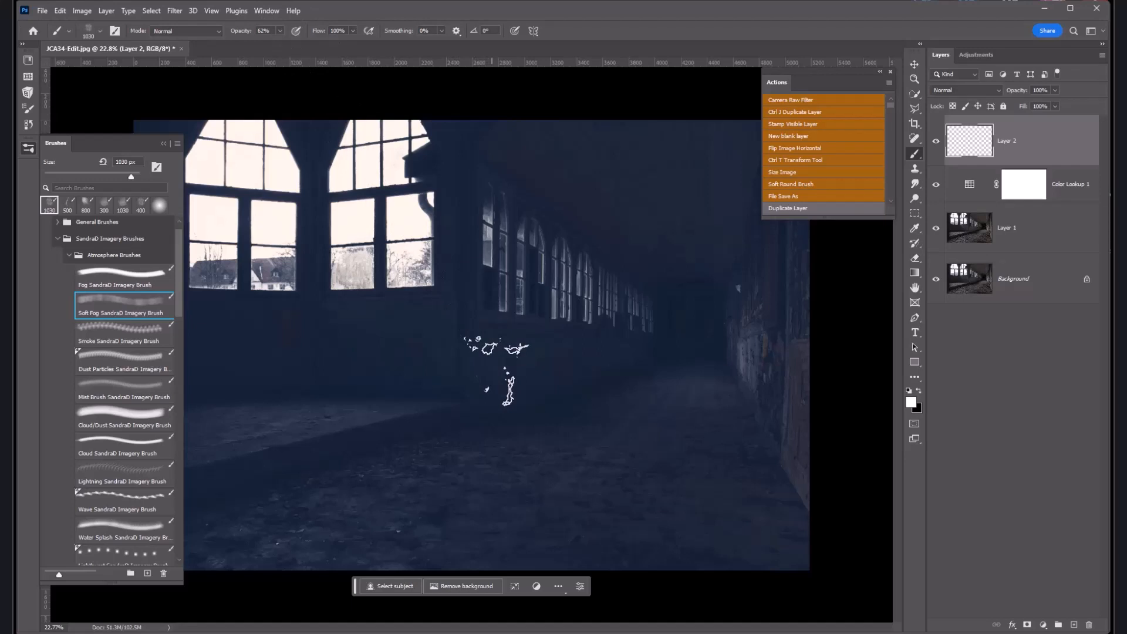
left_click(496, 371)
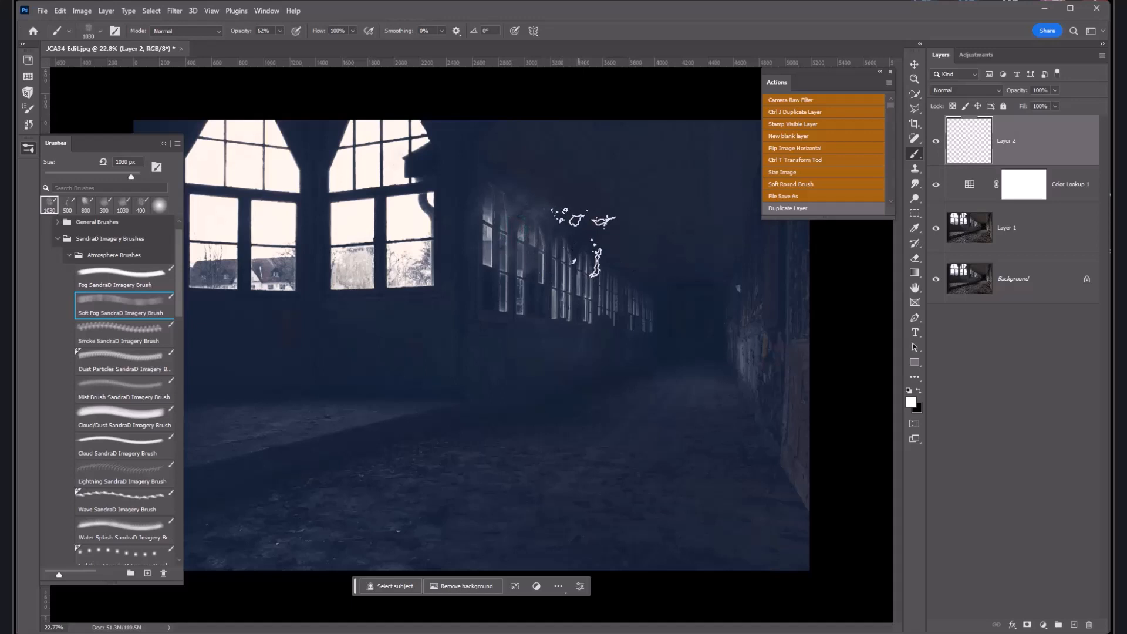
left_click(579, 238)
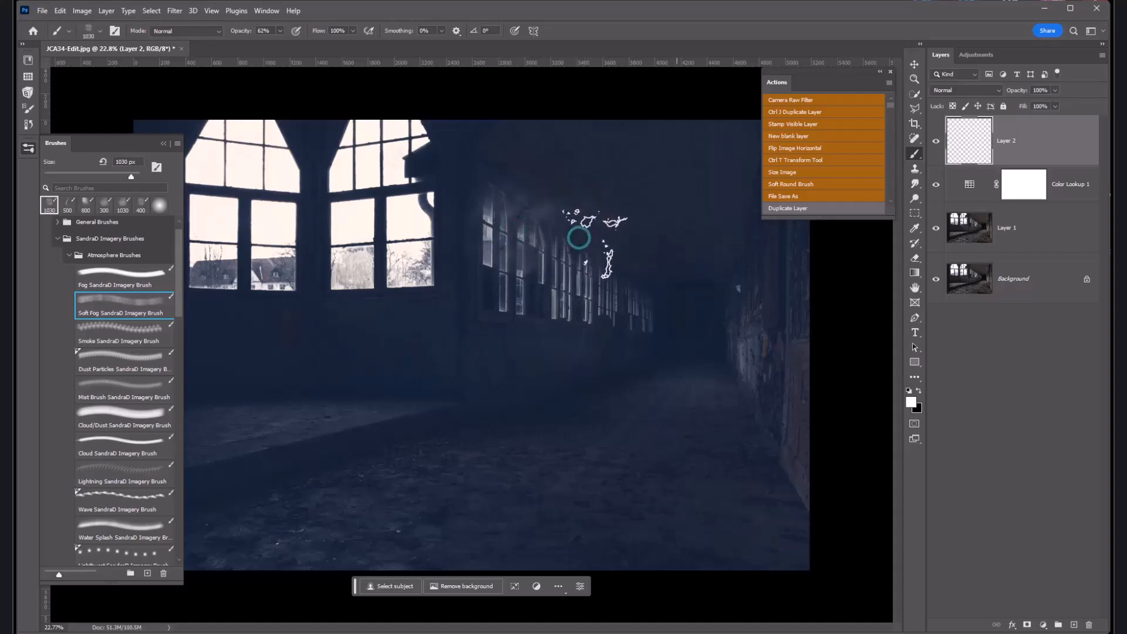
left_click(647, 245)
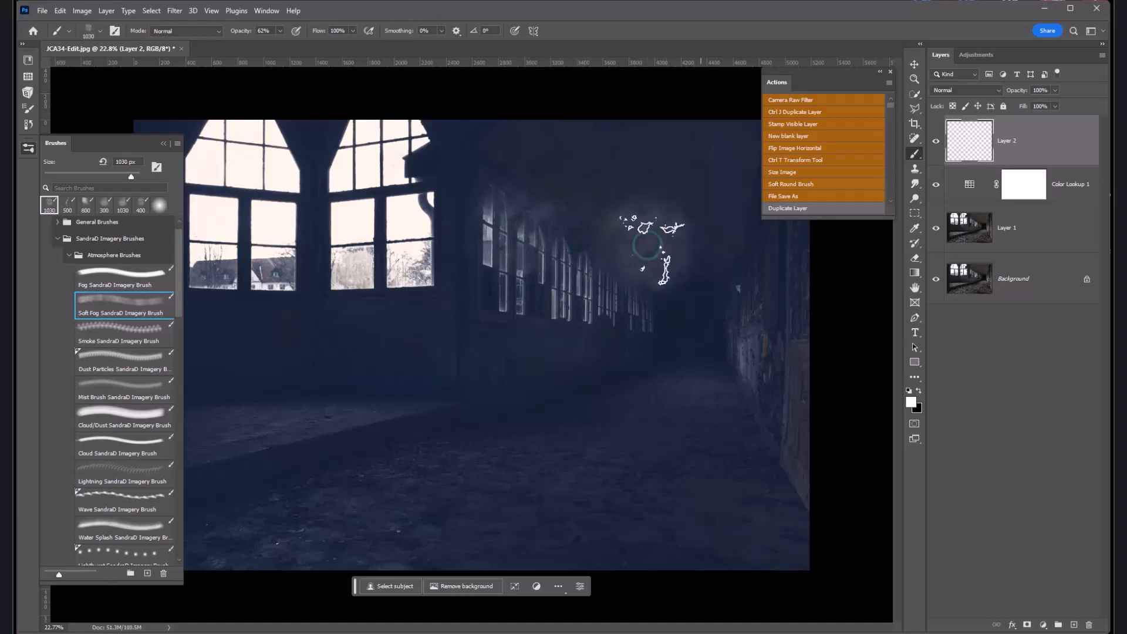
left_click(706, 247)
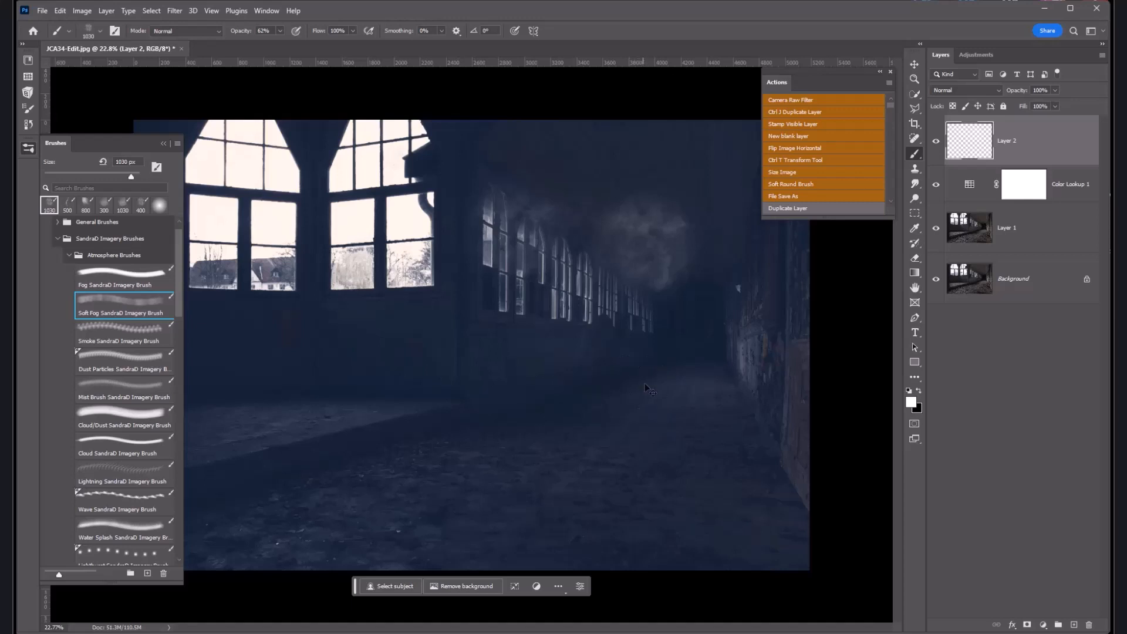
Undo the fog dabs and lower the brush opacity to 23%
key("ctrl+z")
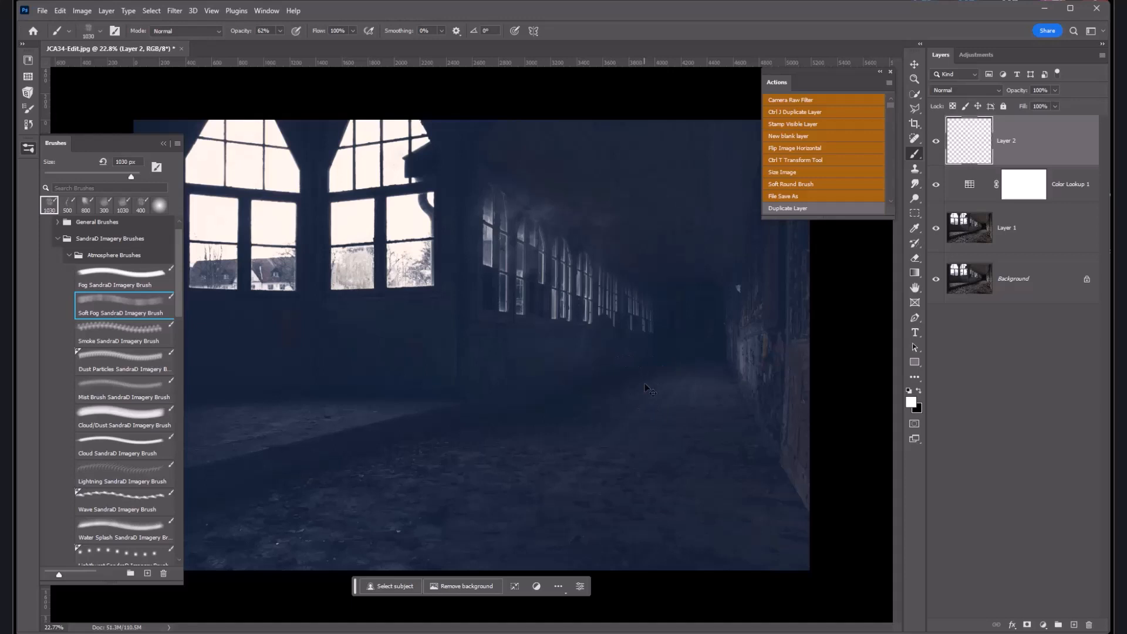
key("ctrl+z")
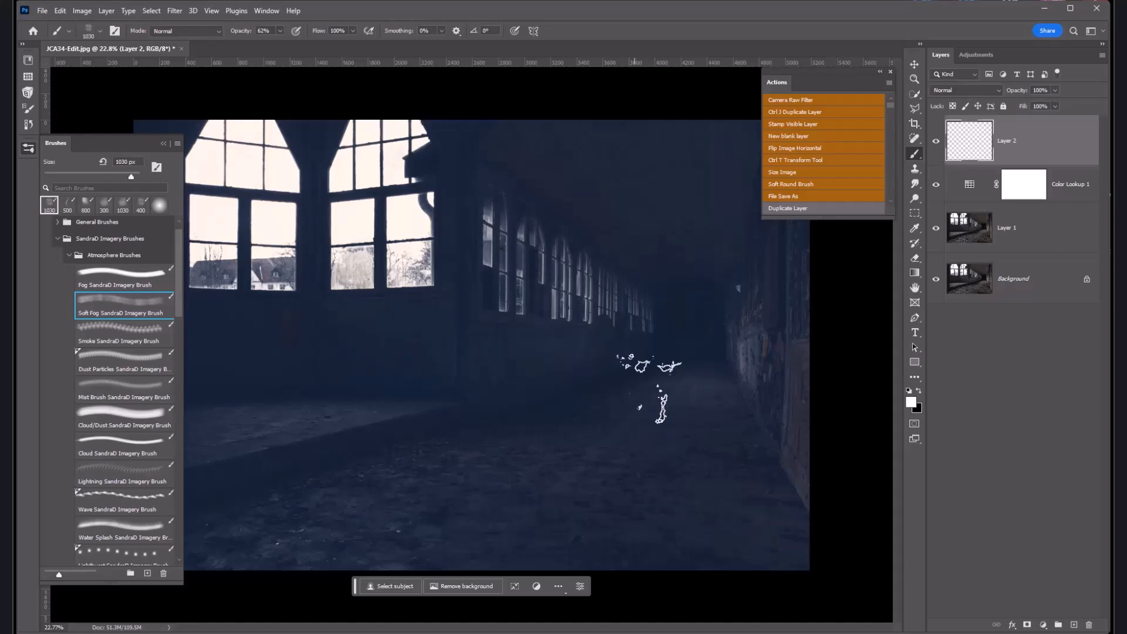
left_click(280, 30)
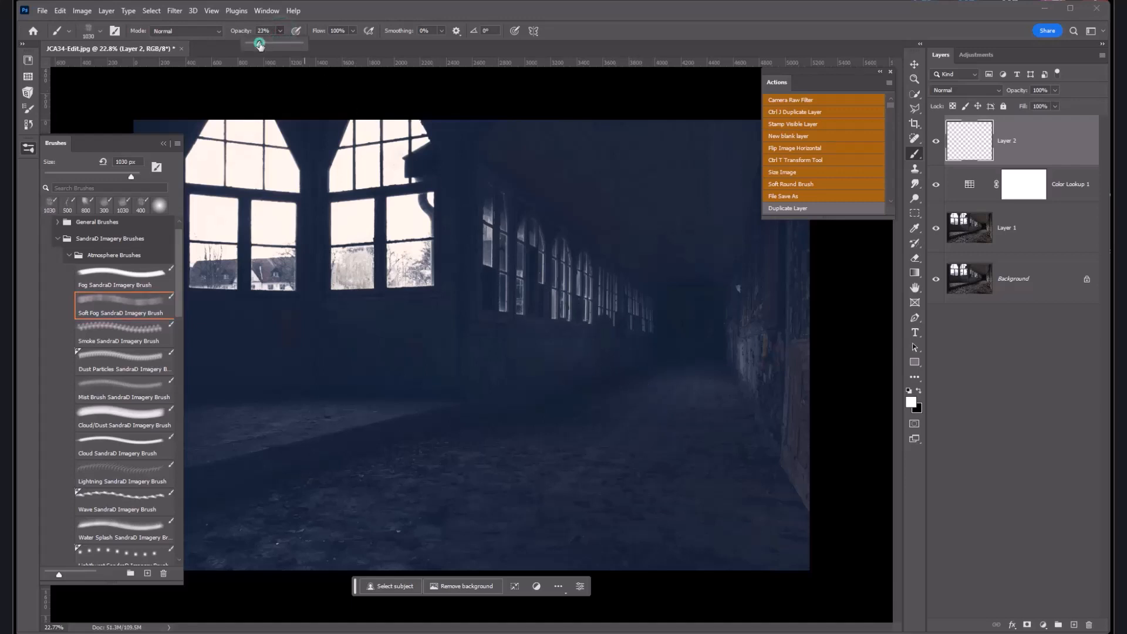
left_click(260, 44)
Dab faint white fog on Layer 2 over the corridor windows, floor, far end, right wall and ceiling, then compare with the layer hidden and shown
left_click(517, 201)
left_click(569, 211)
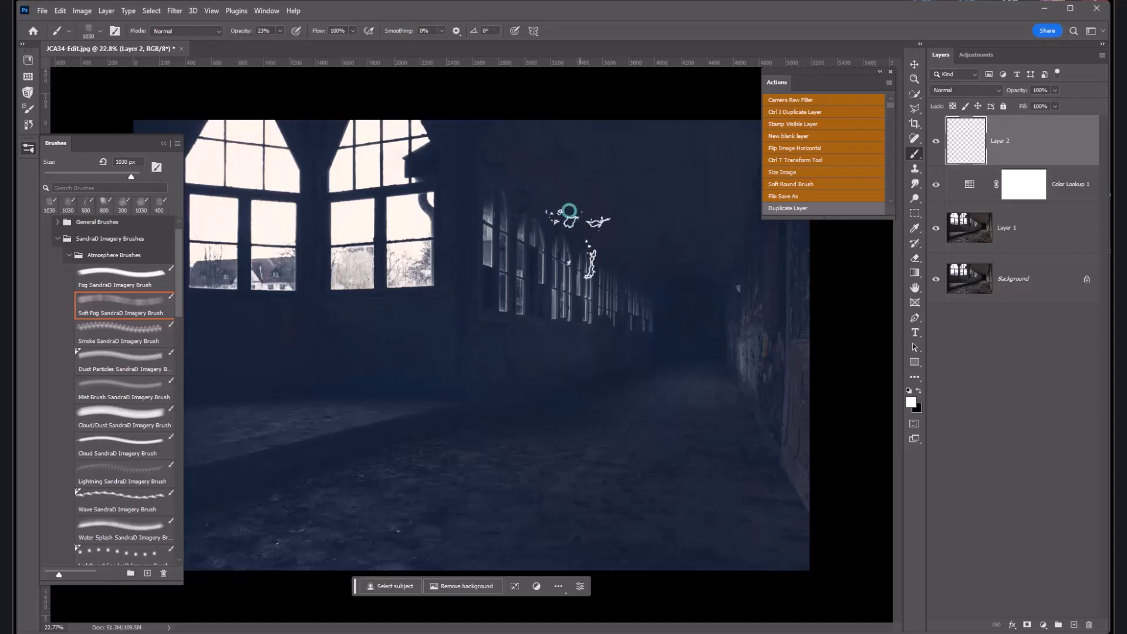
left_click(579, 279)
left_click(563, 323)
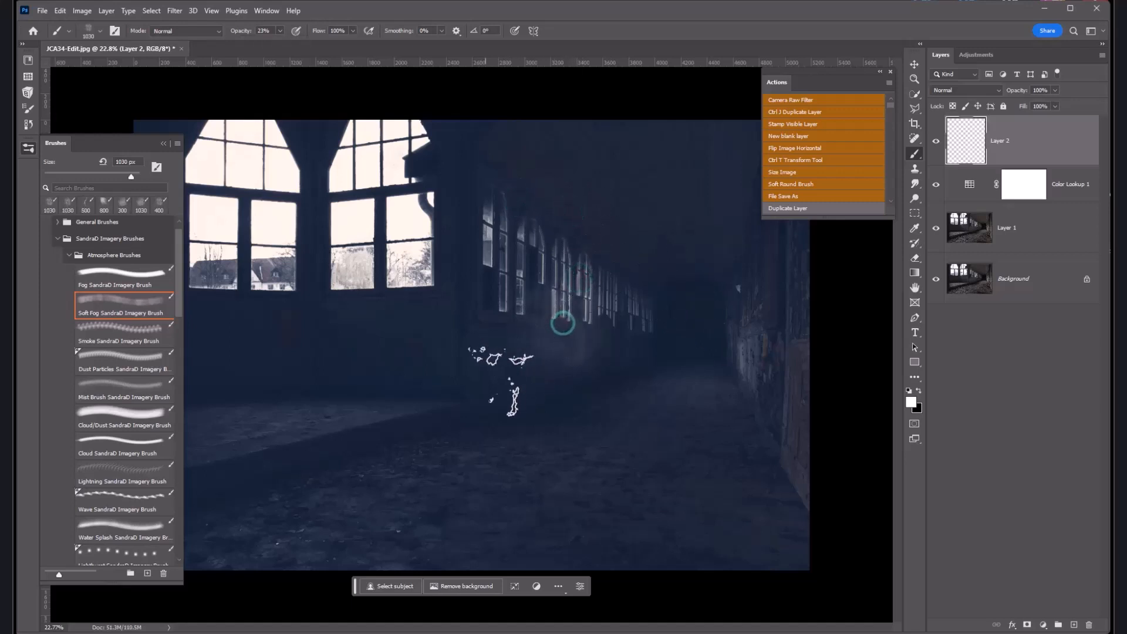
left_click(479, 390)
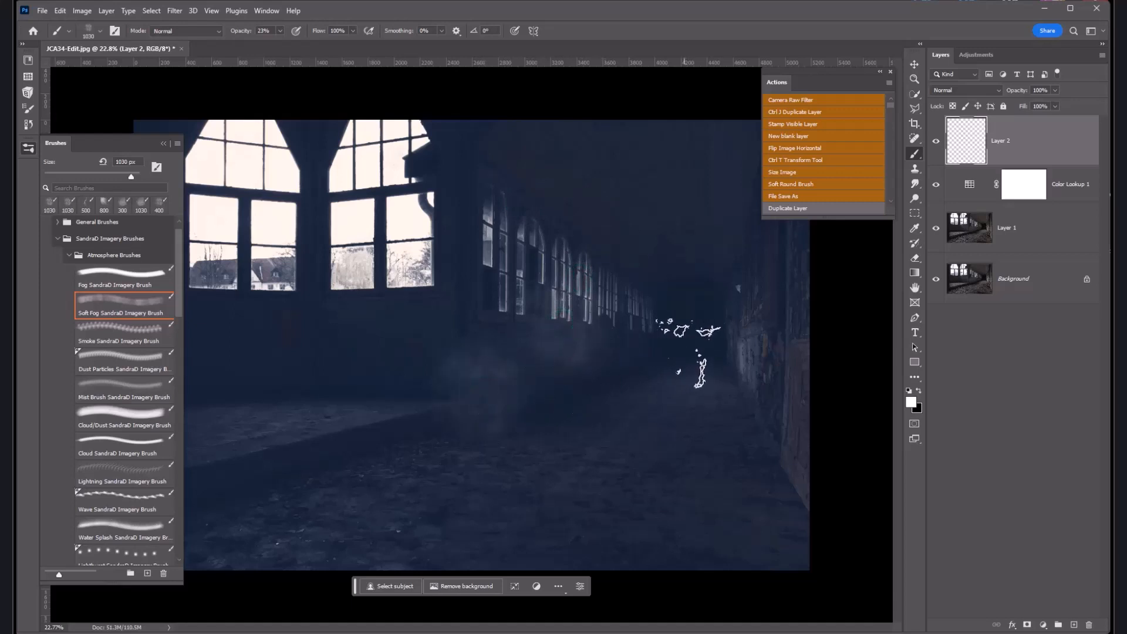
left_click(684, 341)
left_click(753, 388)
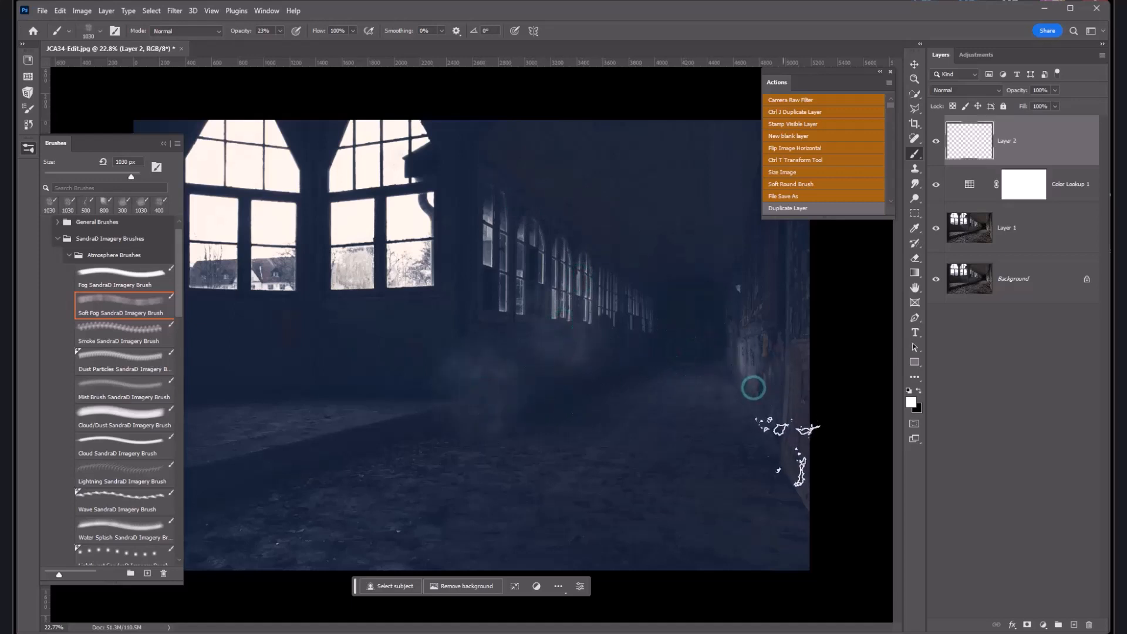
left_click(783, 448)
left_click(762, 341)
left_click(747, 284)
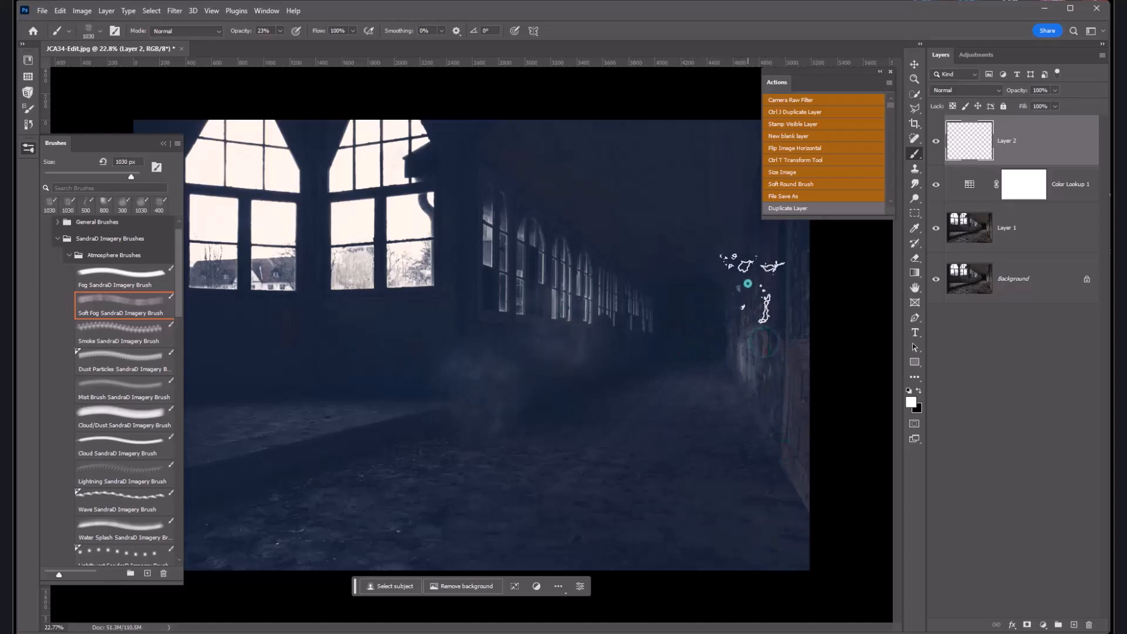
left_click(714, 241)
left_click(666, 199)
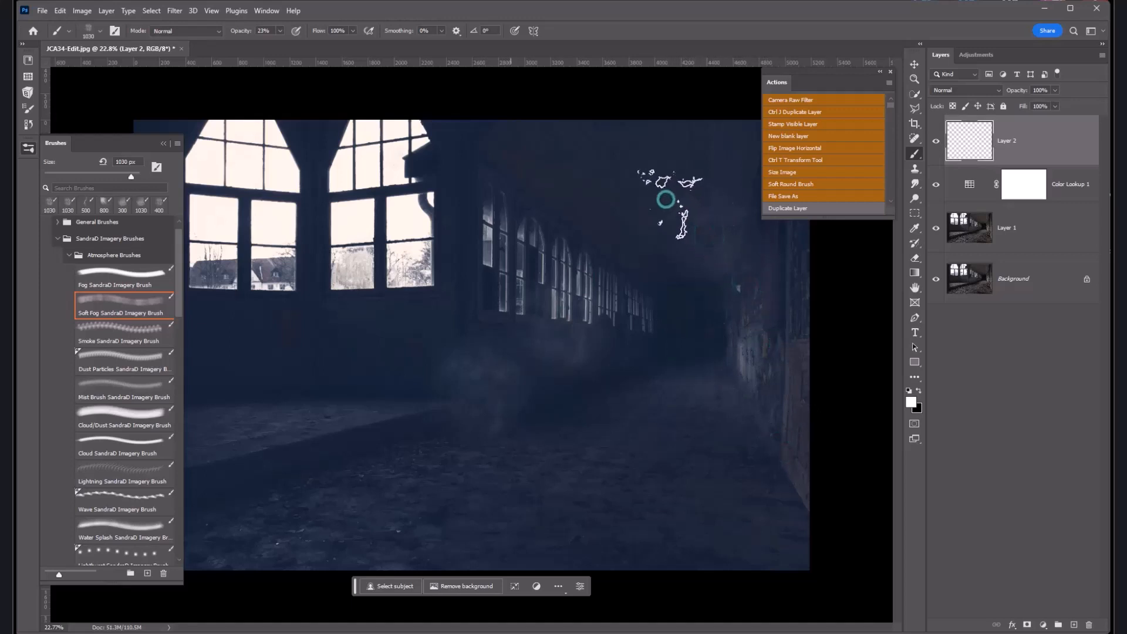
left_click(937, 144)
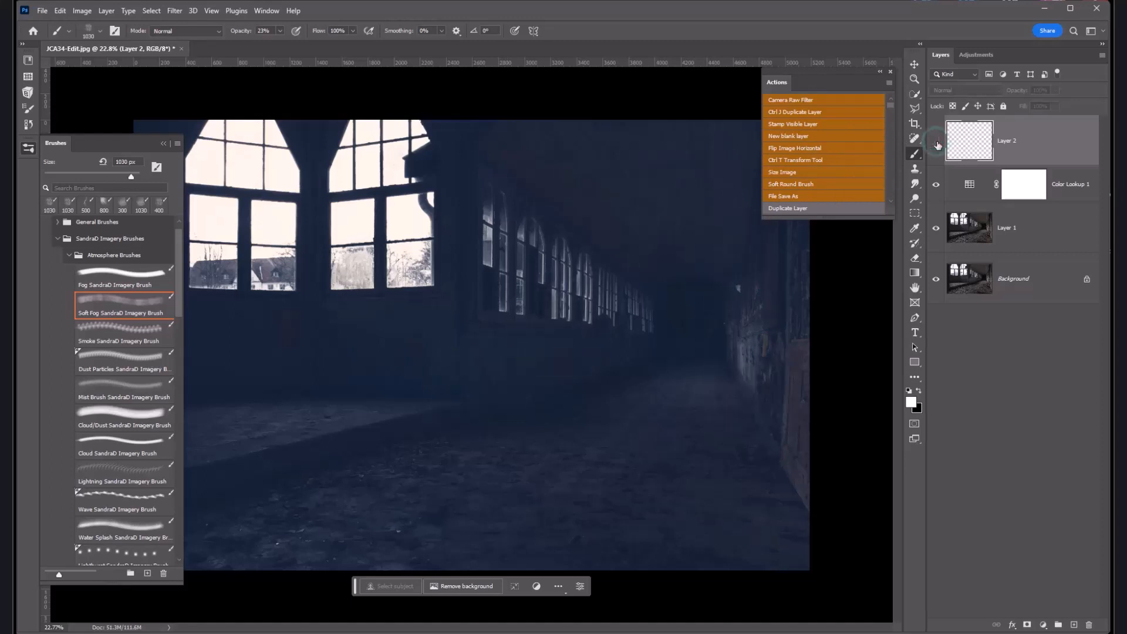
left_click(937, 144)
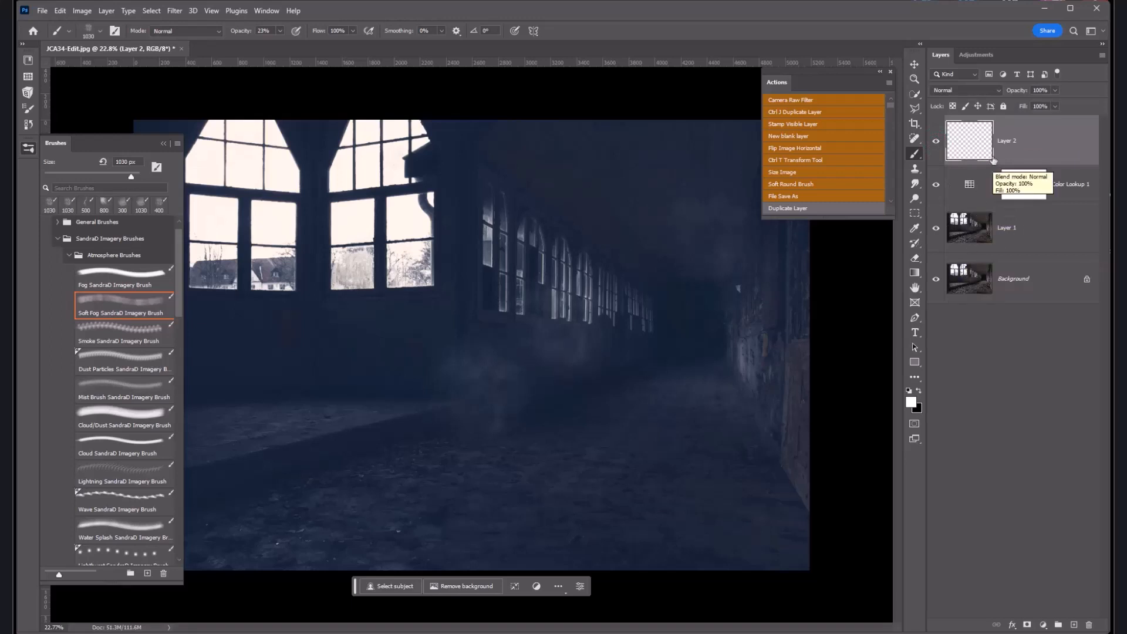
Lower Layer 2's opacity to 35%, try the Soft Light blend mode, and compare the layer hidden and shown
left_click(1056, 95)
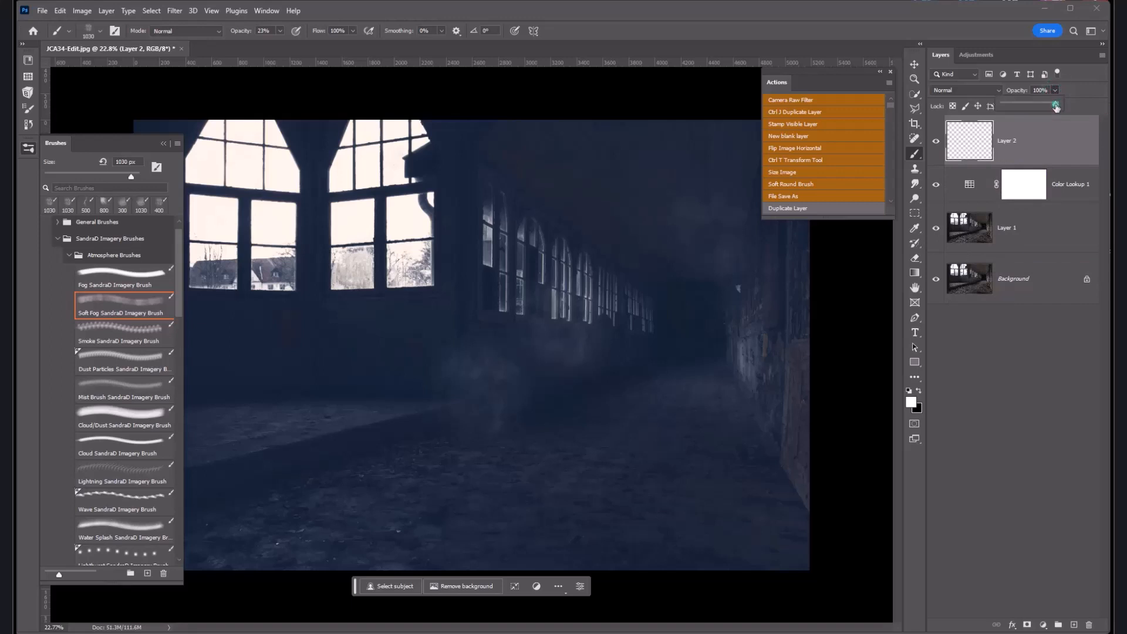
left_click_drag(1056, 105, 1022, 110)
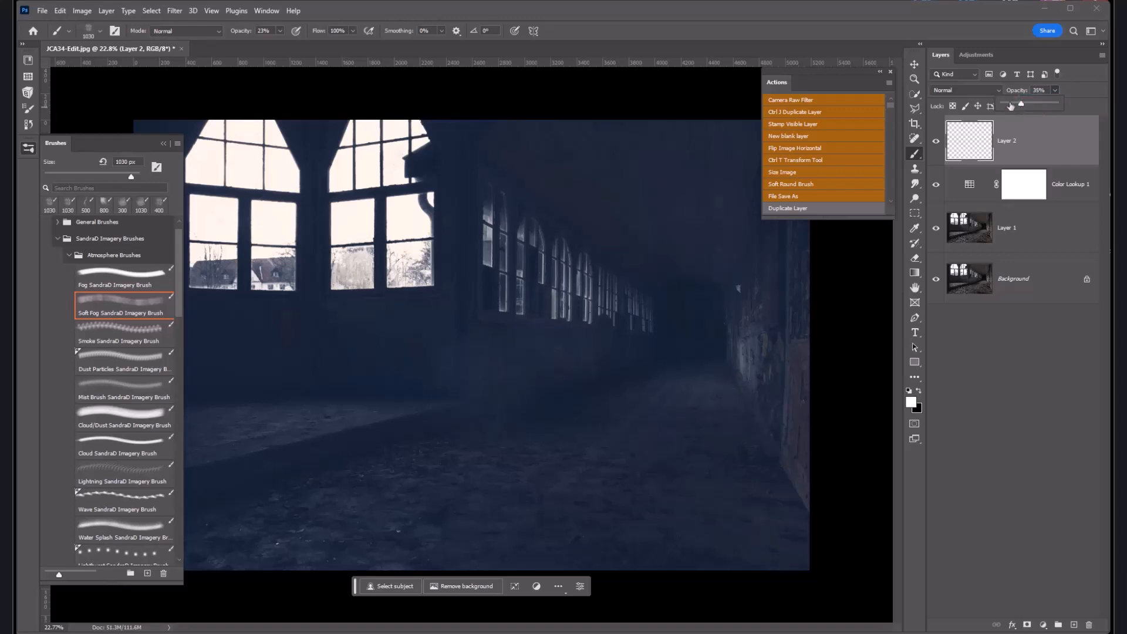
left_click(983, 94)
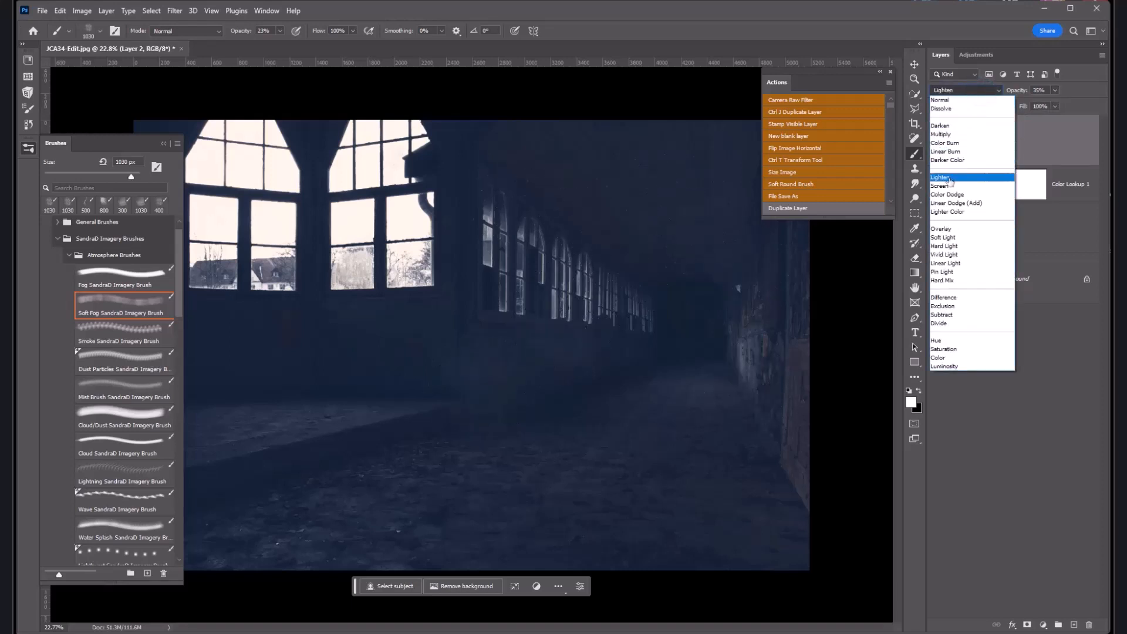
key("Down")
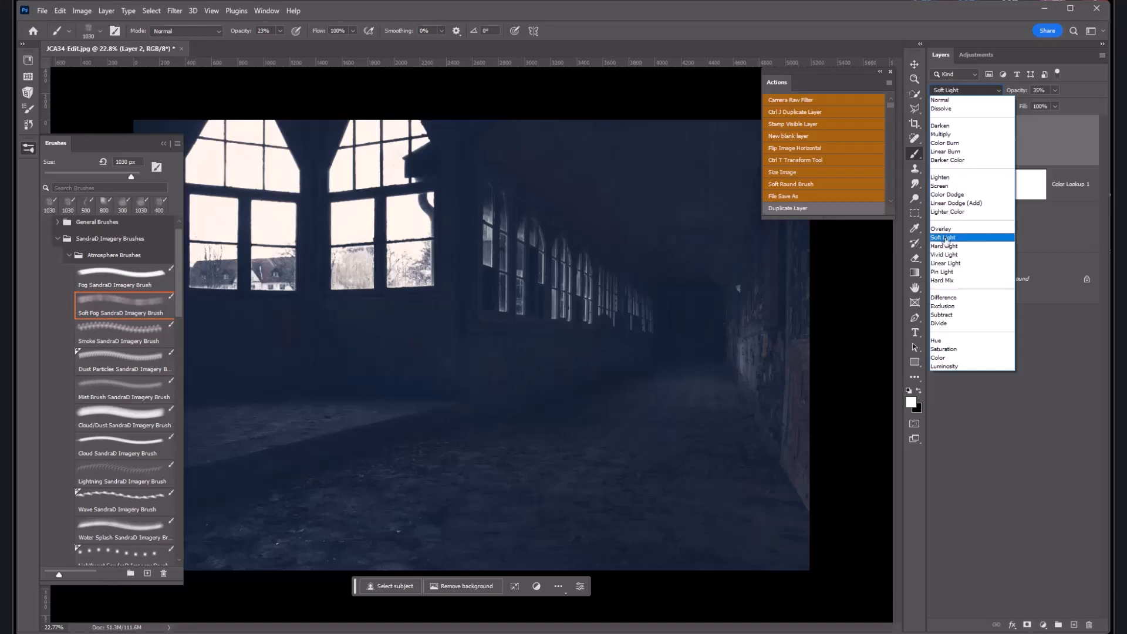
left_click(945, 238)
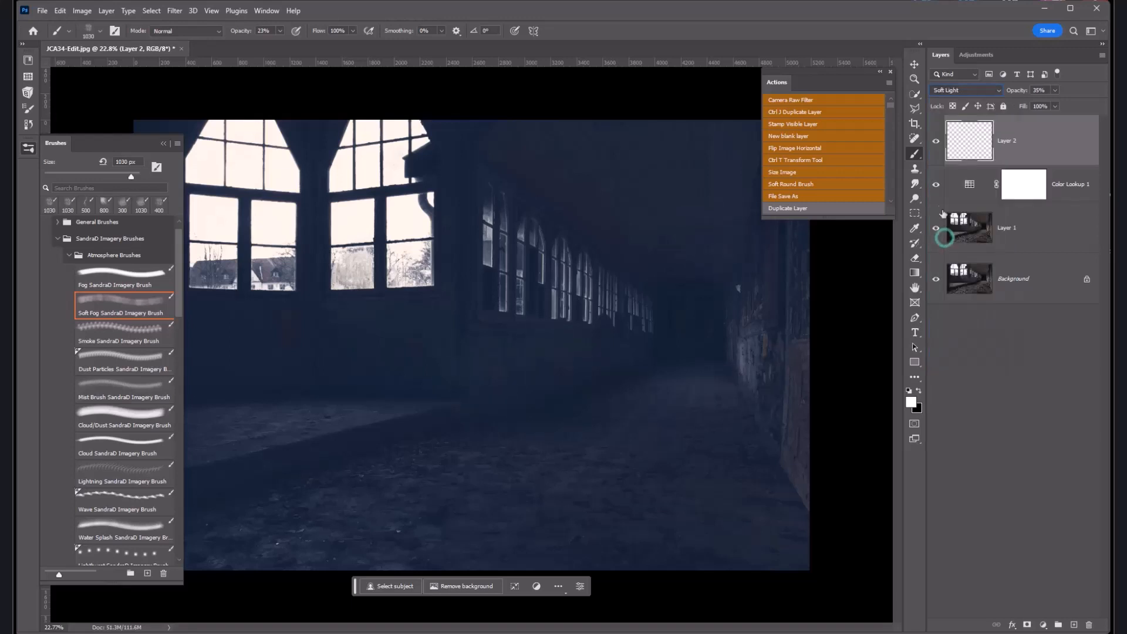
left_click(936, 143)
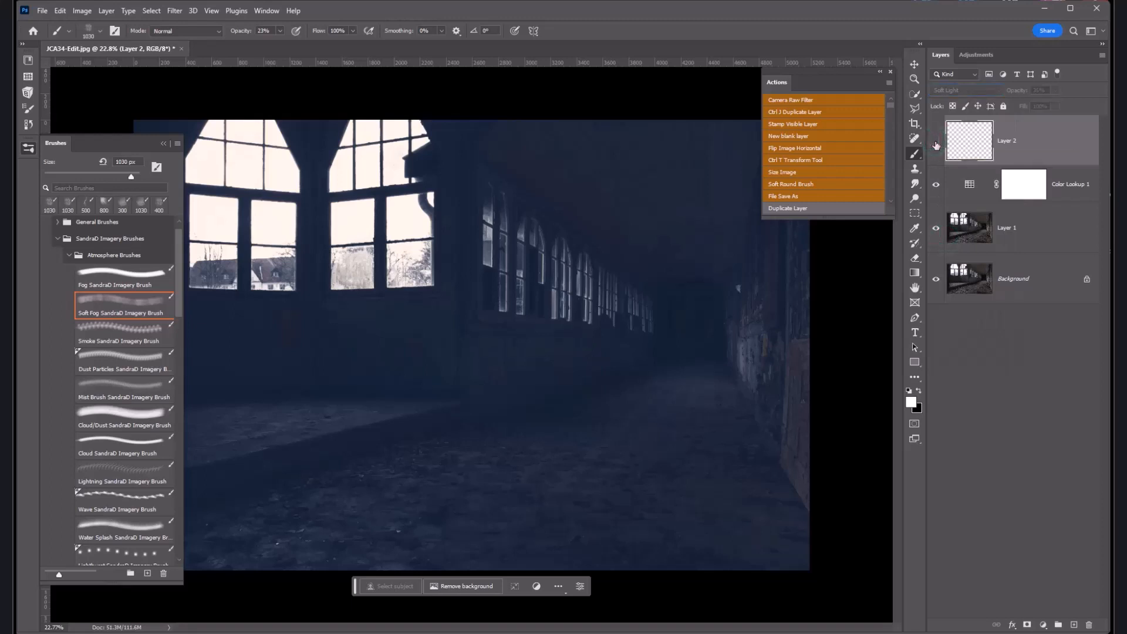
left_click(936, 142)
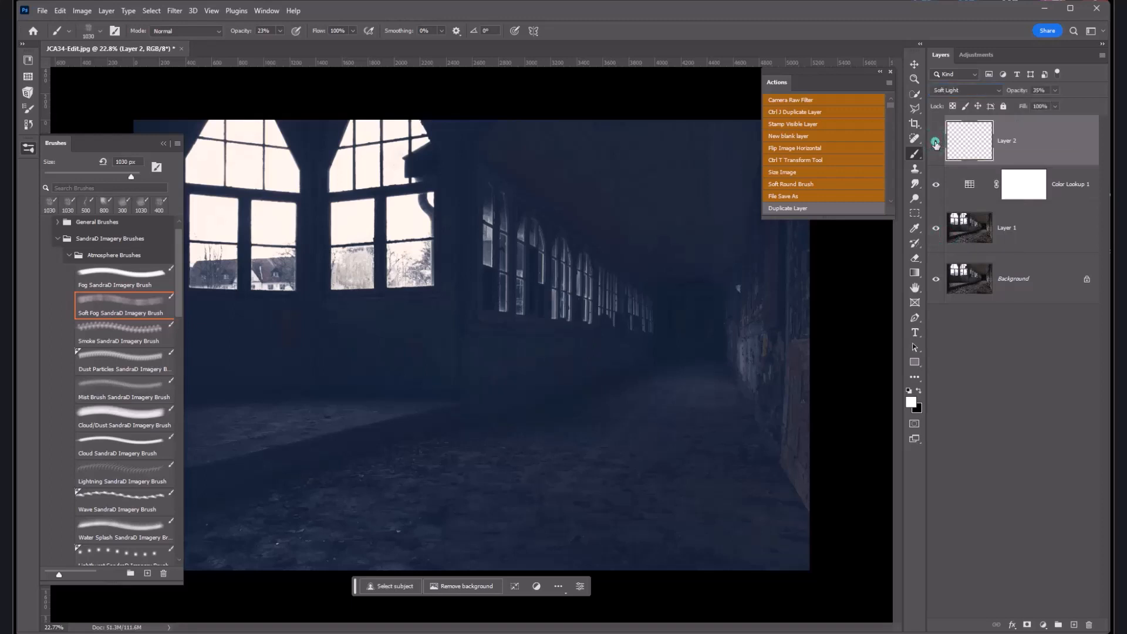
Set Layer 2's blend mode to Screen and rename the layer as Fog
left_click(950, 91)
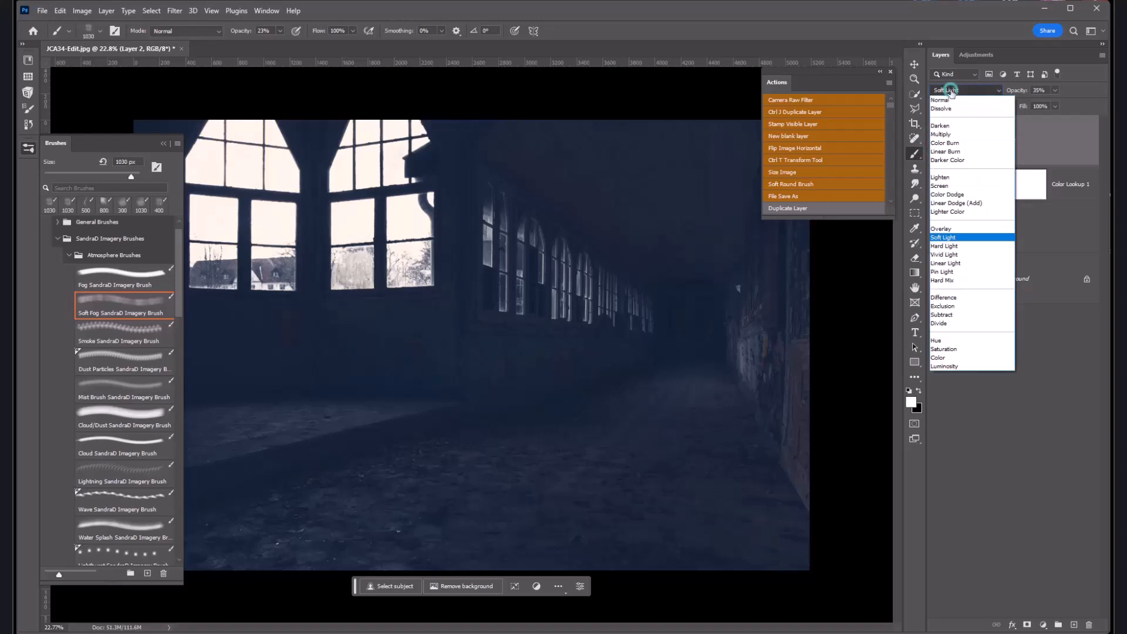
left_click(944, 187)
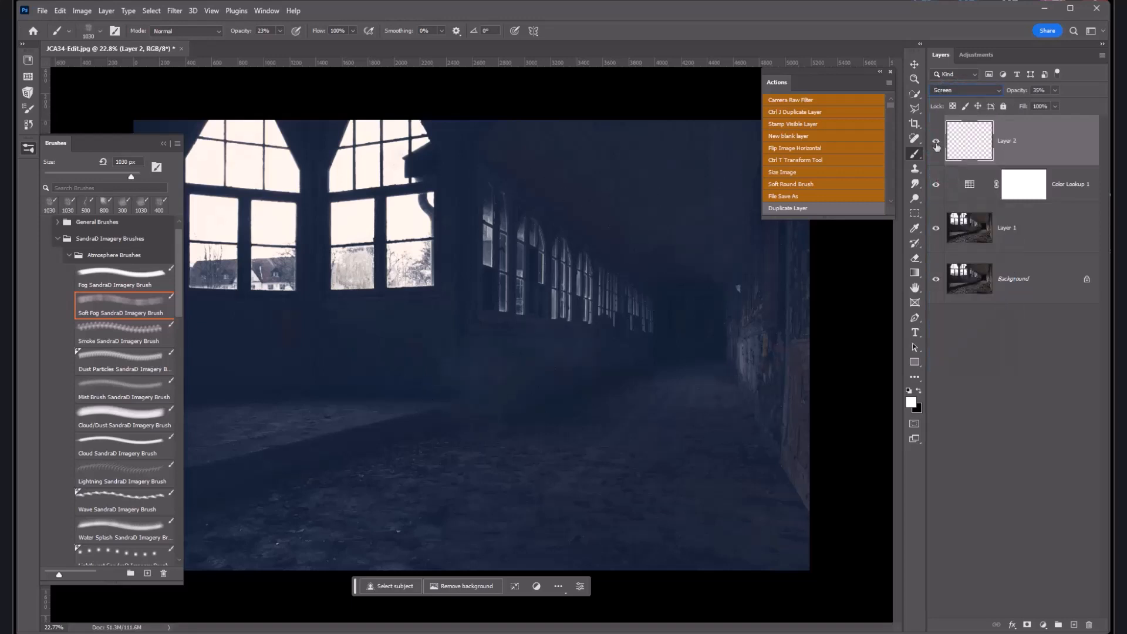
left_click(936, 144)
double_click(1008, 143)
type("Fog")
key("Return")
Add a new blank layer above Fog and choose the Cloud/Dust SandraD Imagery Brush
left_click(793, 136)
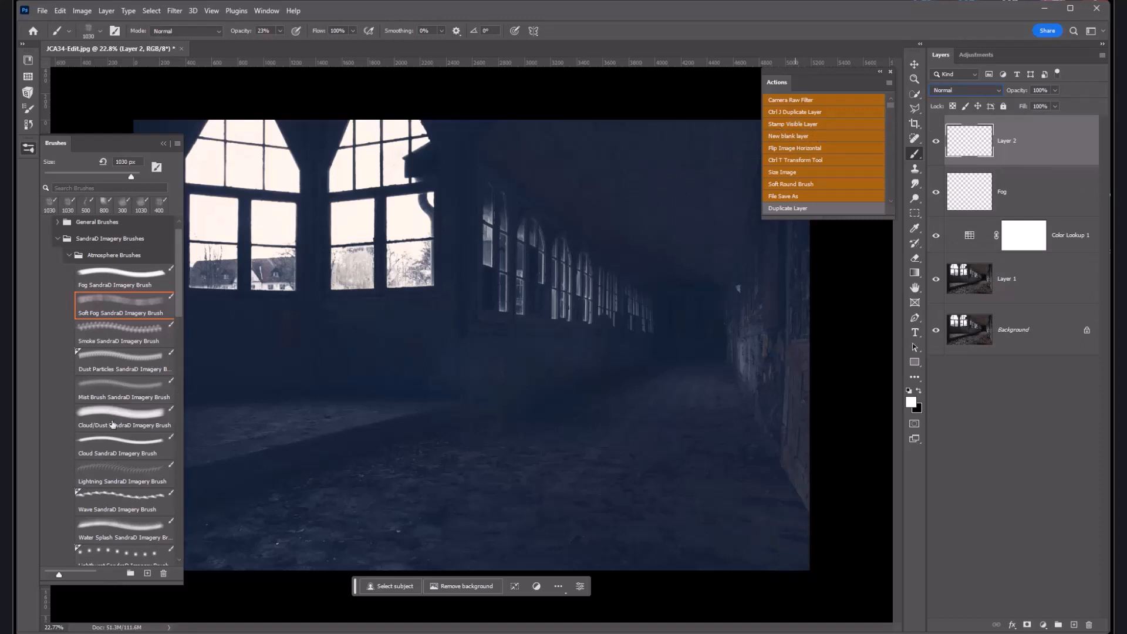
left_click(113, 424)
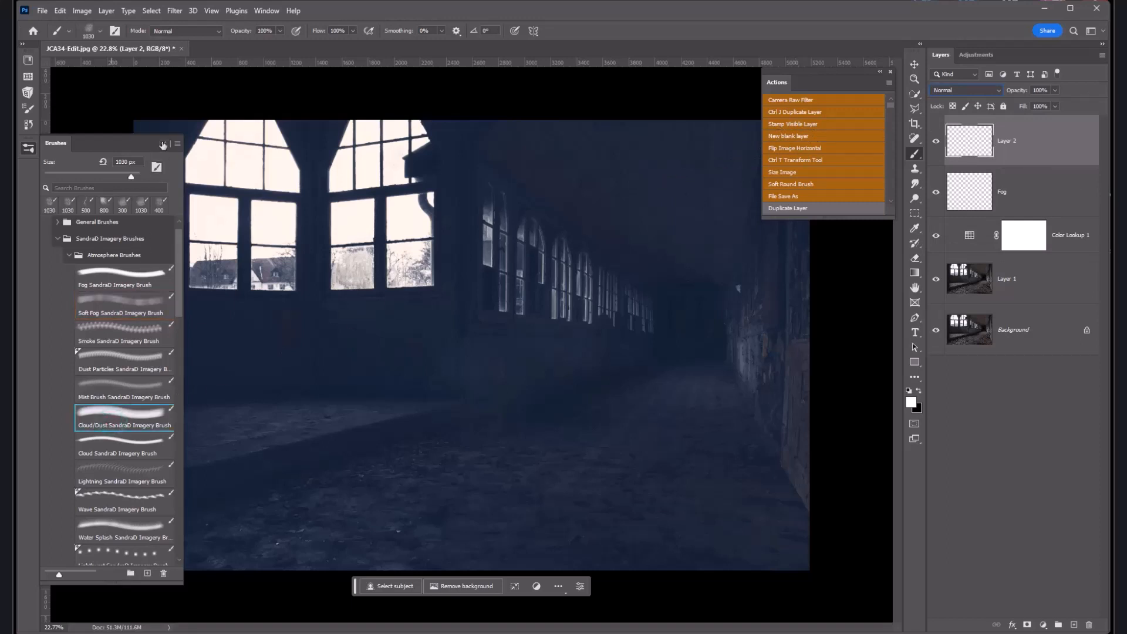
left_click(164, 144)
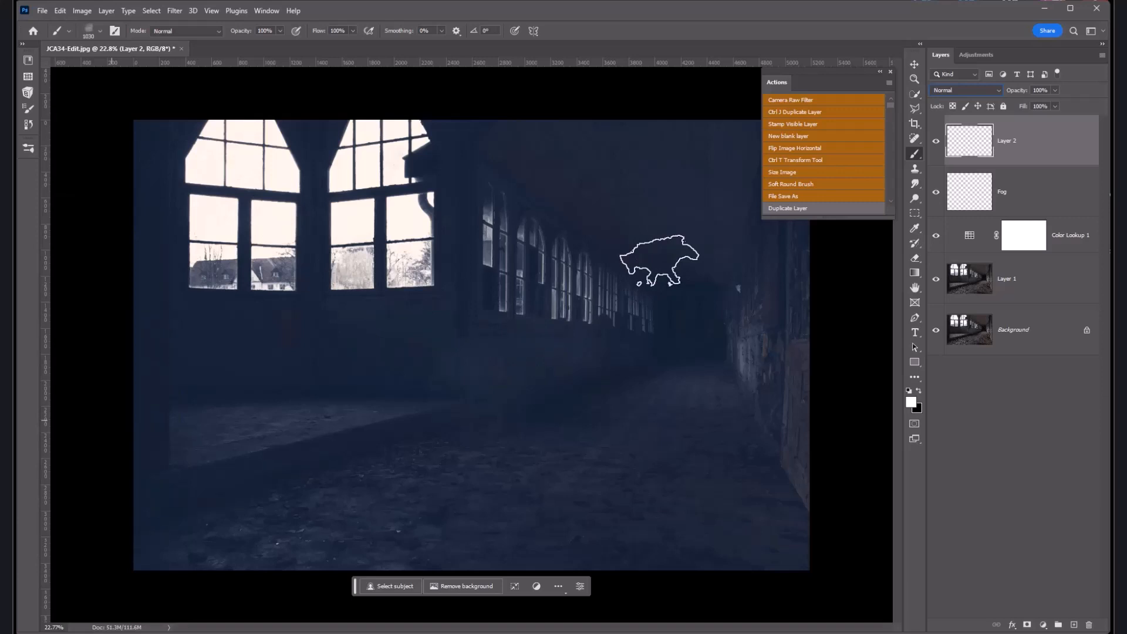
Try a full-opacity dust dab above the corridor's far windows, undo it, and lower the brush opacity to 21%
left_click(659, 260)
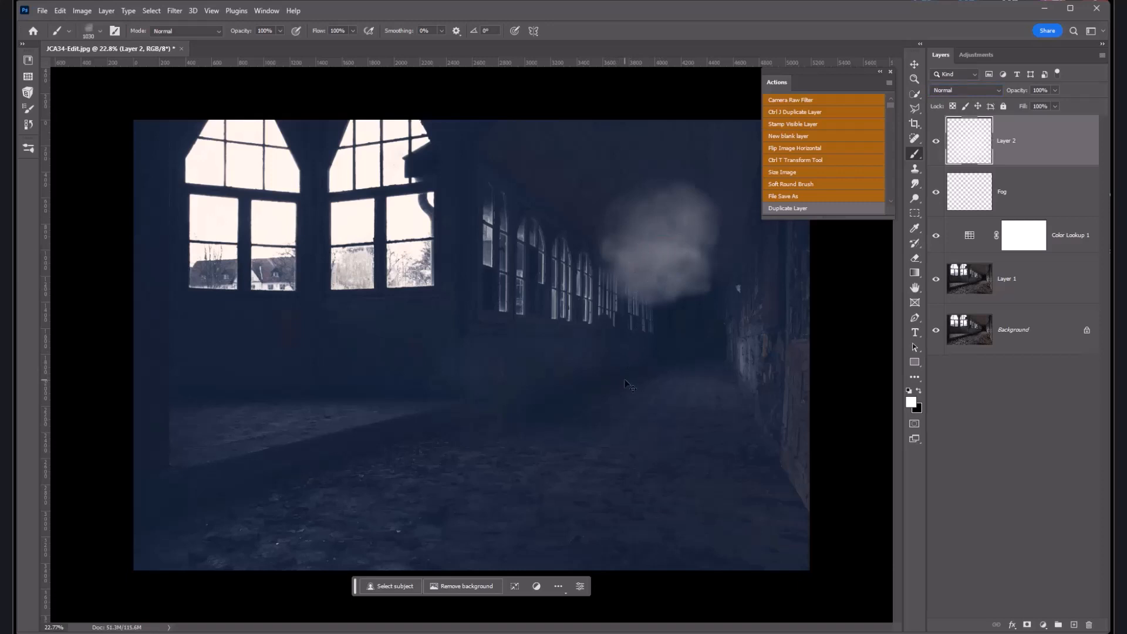
key("ctrl+z")
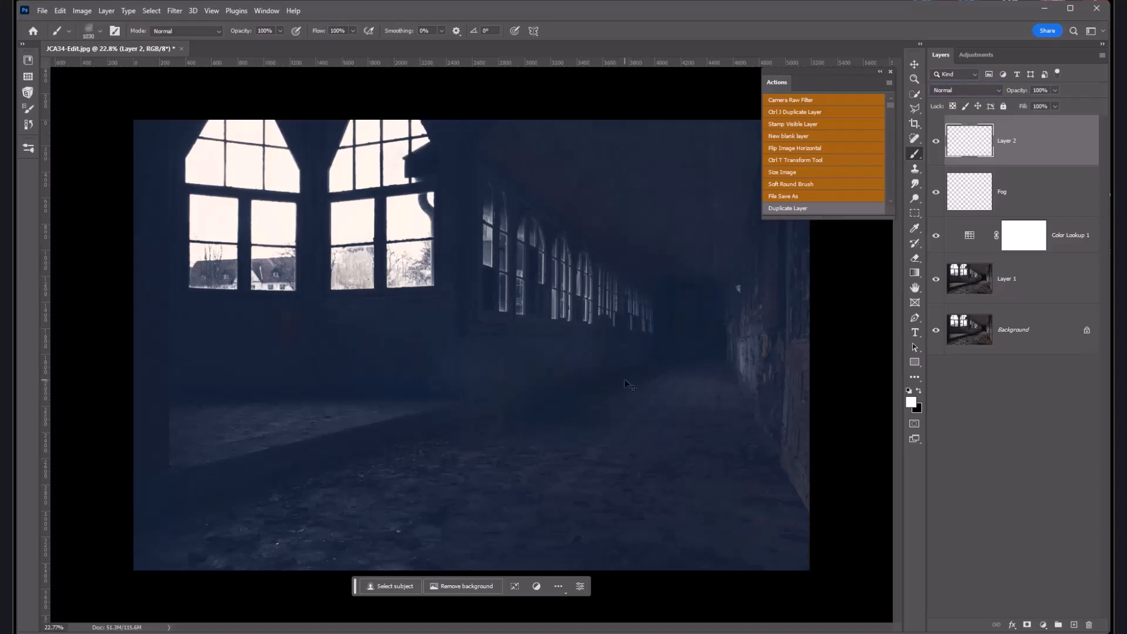
left_click(281, 32)
left_click(241, 44)
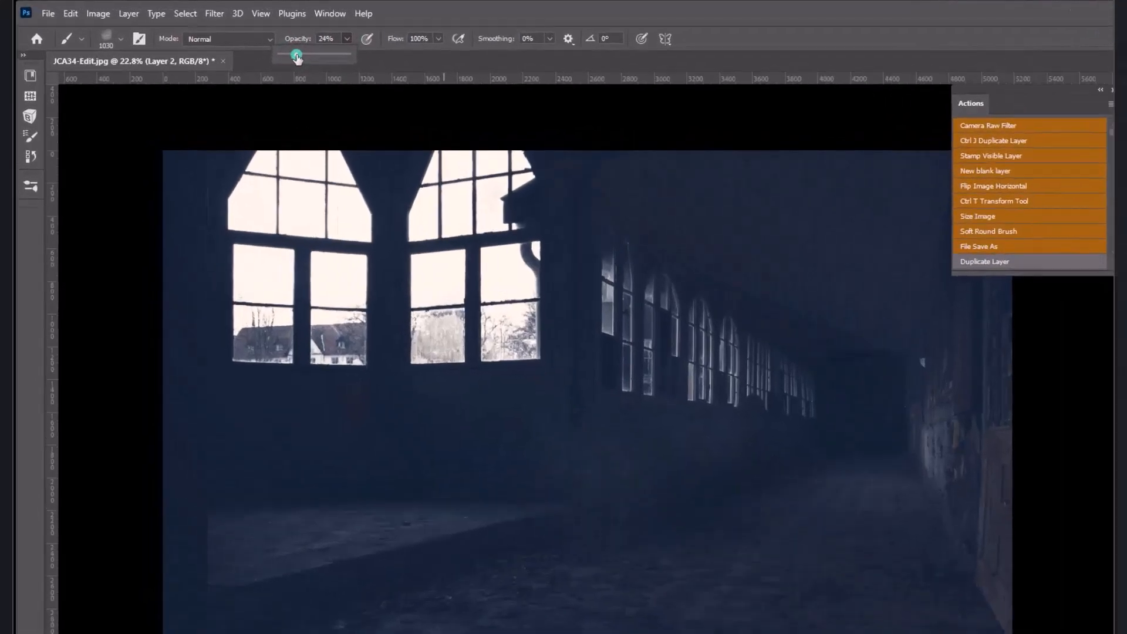
left_click(239, 46)
left_click_drag(493, 100, 491, 100)
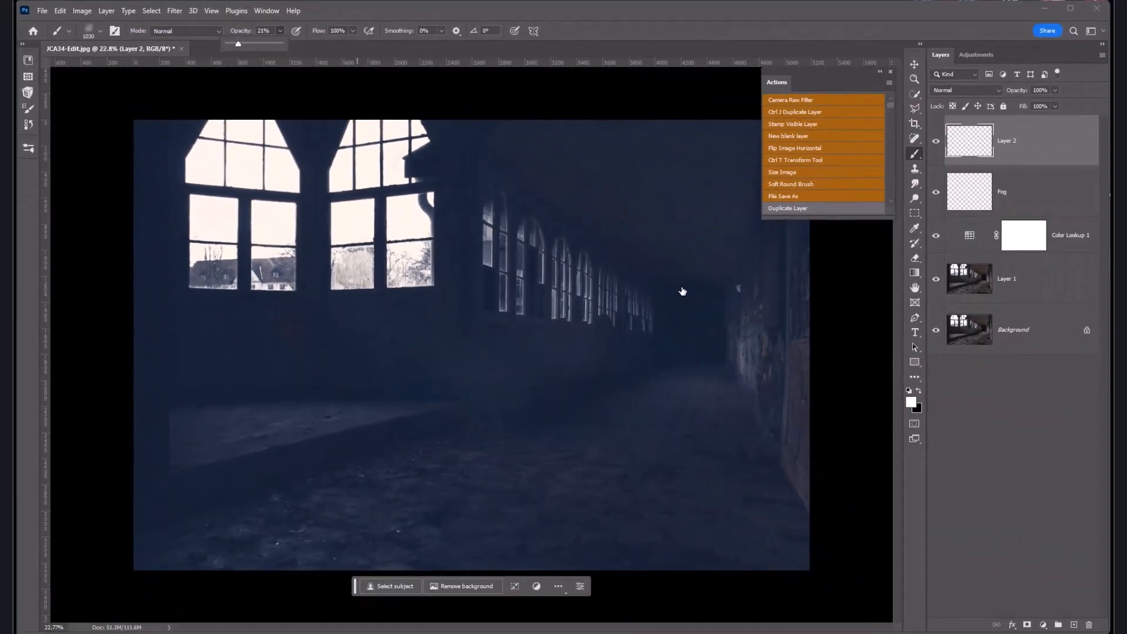
Dab faint white dust on Layer 2 at the corridor's far end and floor, then undo the extra dab over the windows
left_click(682, 291)
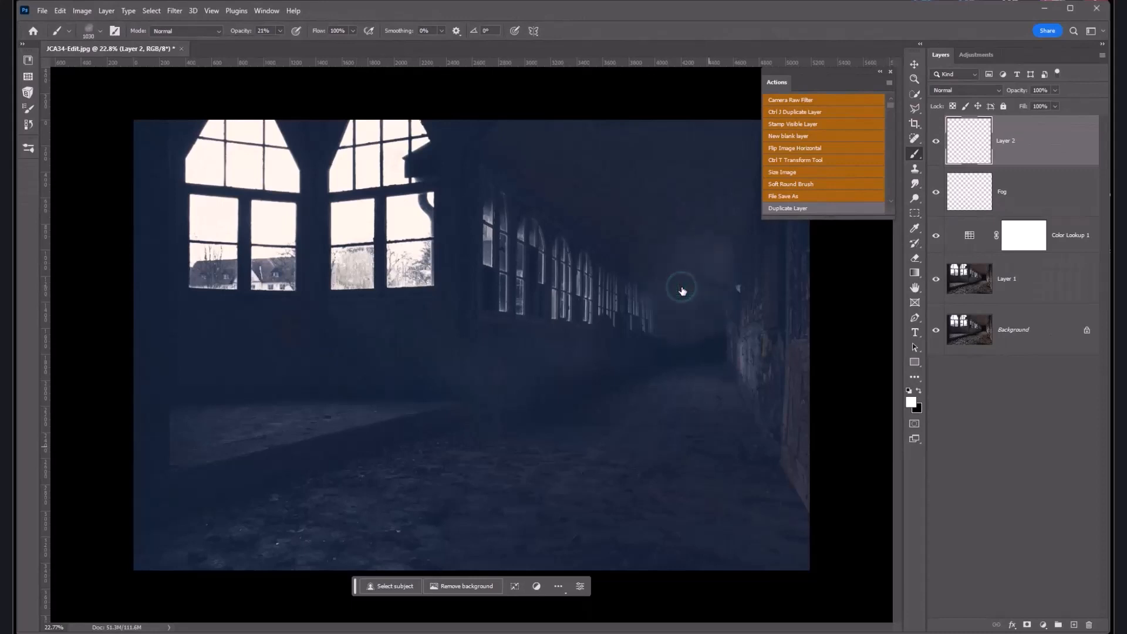
left_click(719, 344)
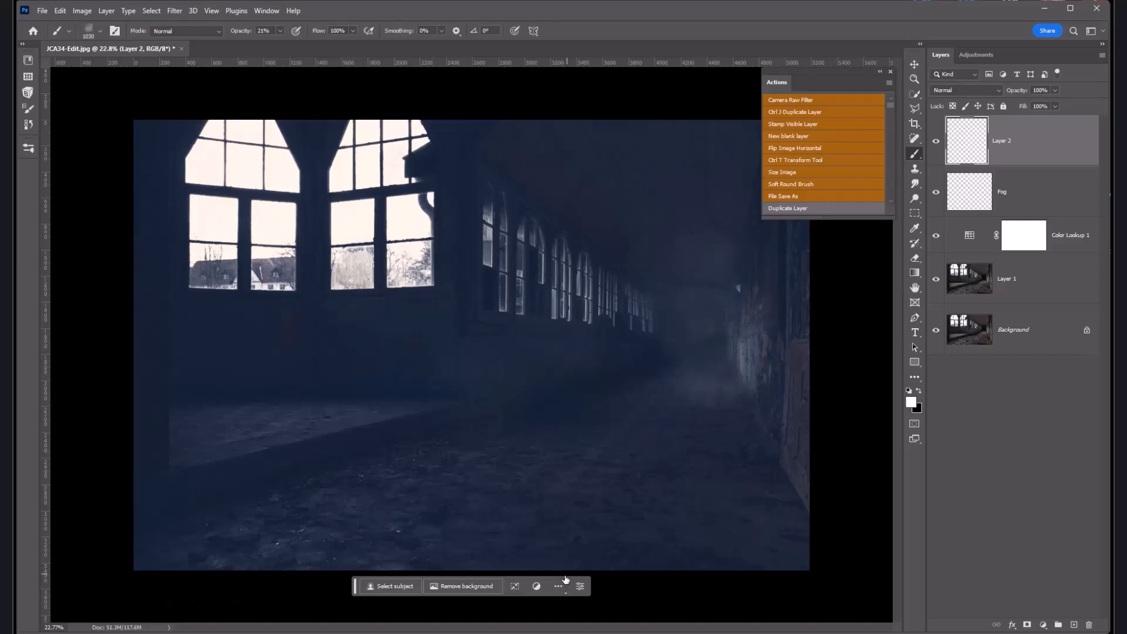
left_click(615, 292)
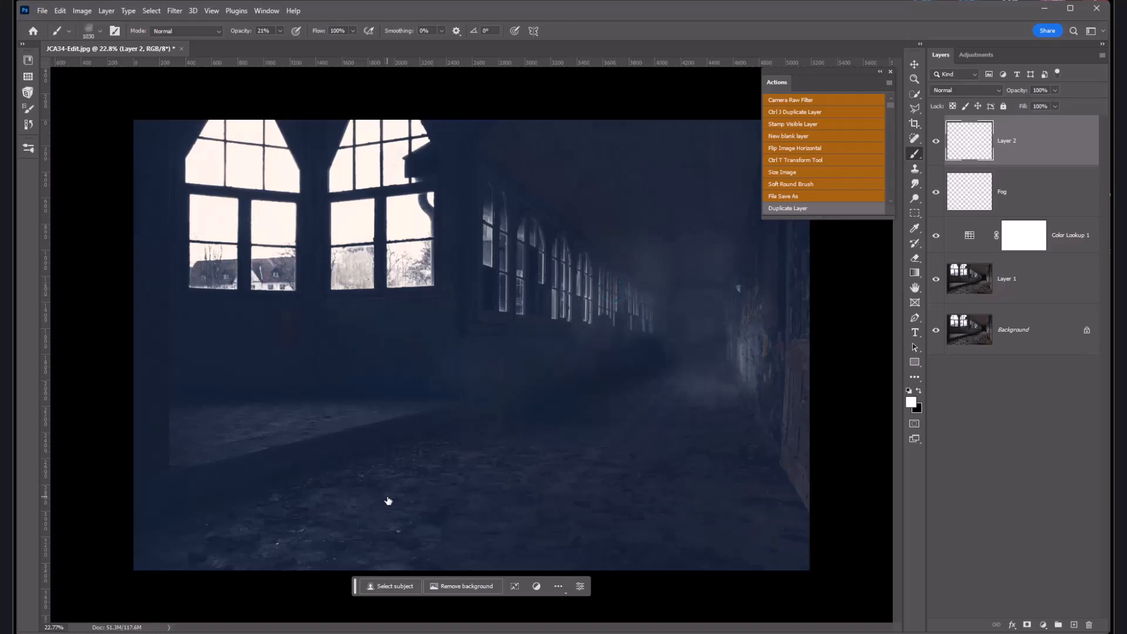
key("ctrl+z")
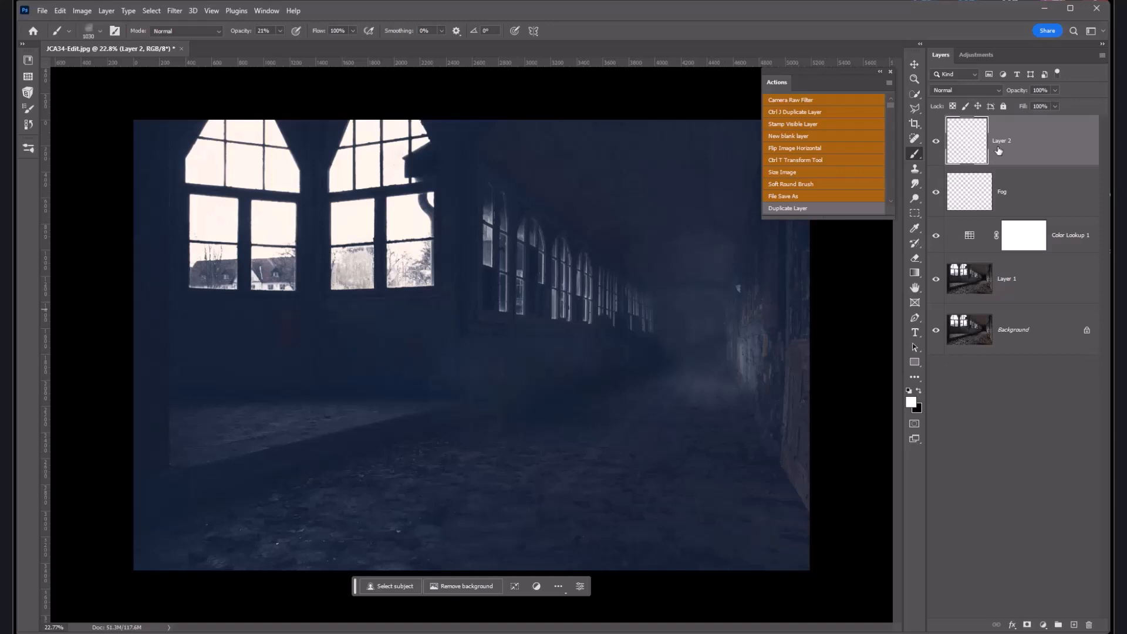
Paint one white cloud on a new blank layer above the far windows with the Cloud SandraD Imagery Brush at 2335 px and 100% opacity
left_click(817, 136)
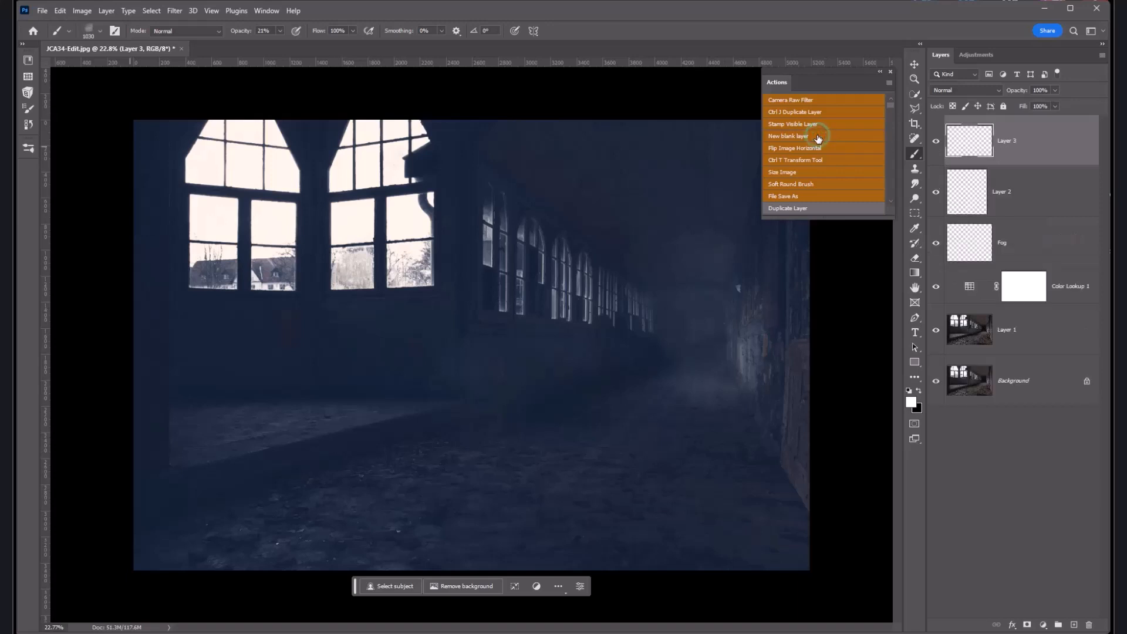
left_click(28, 148)
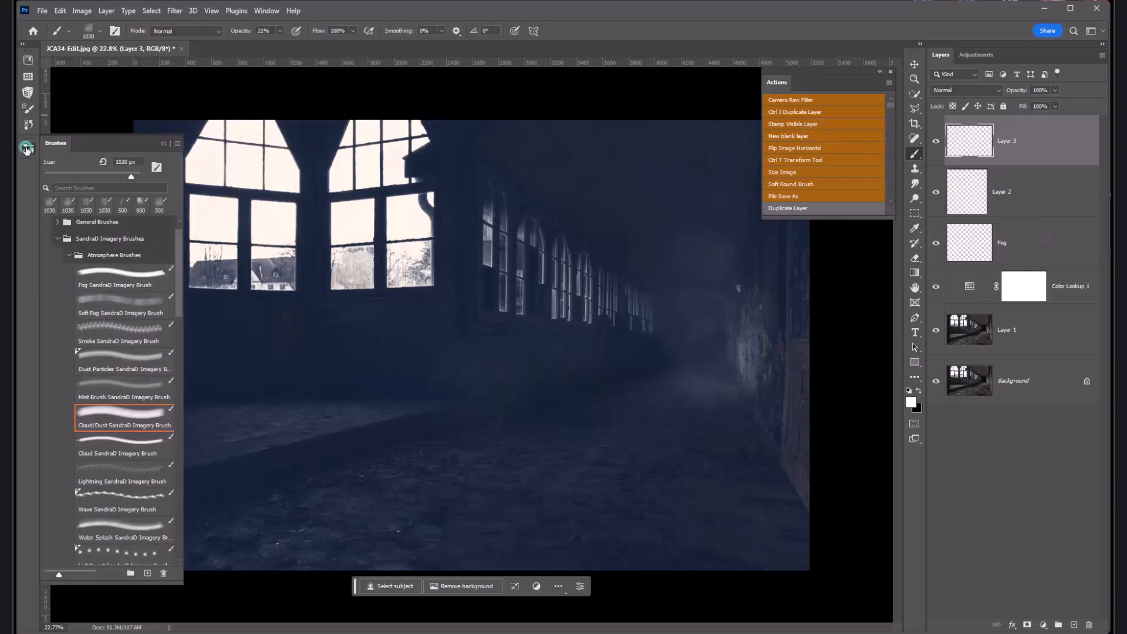
left_click(110, 452)
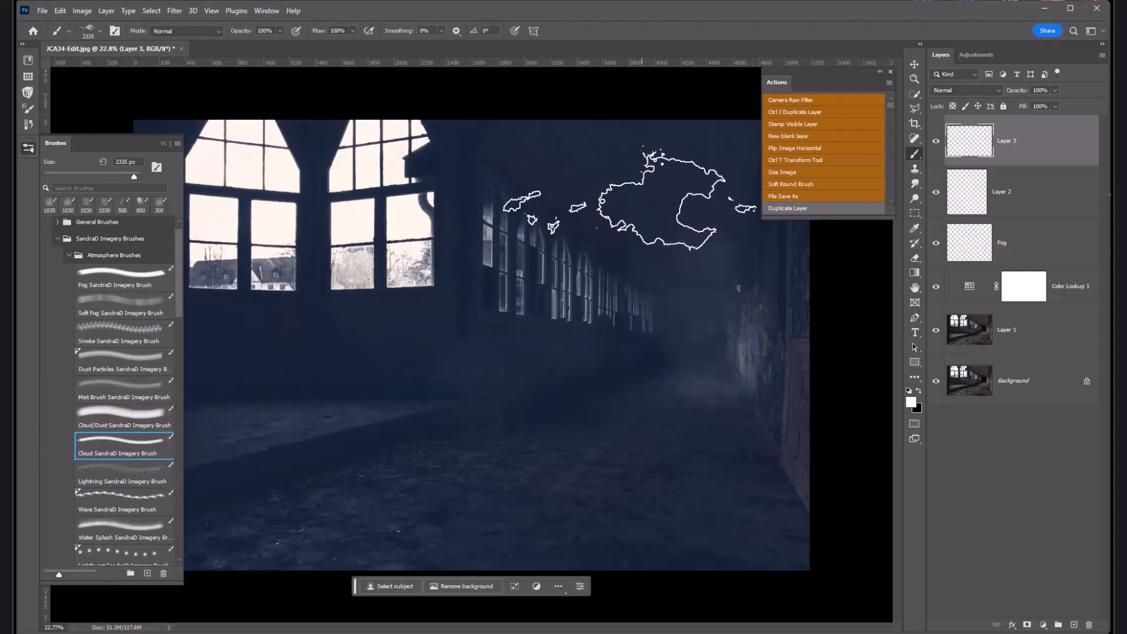
left_click(631, 201)
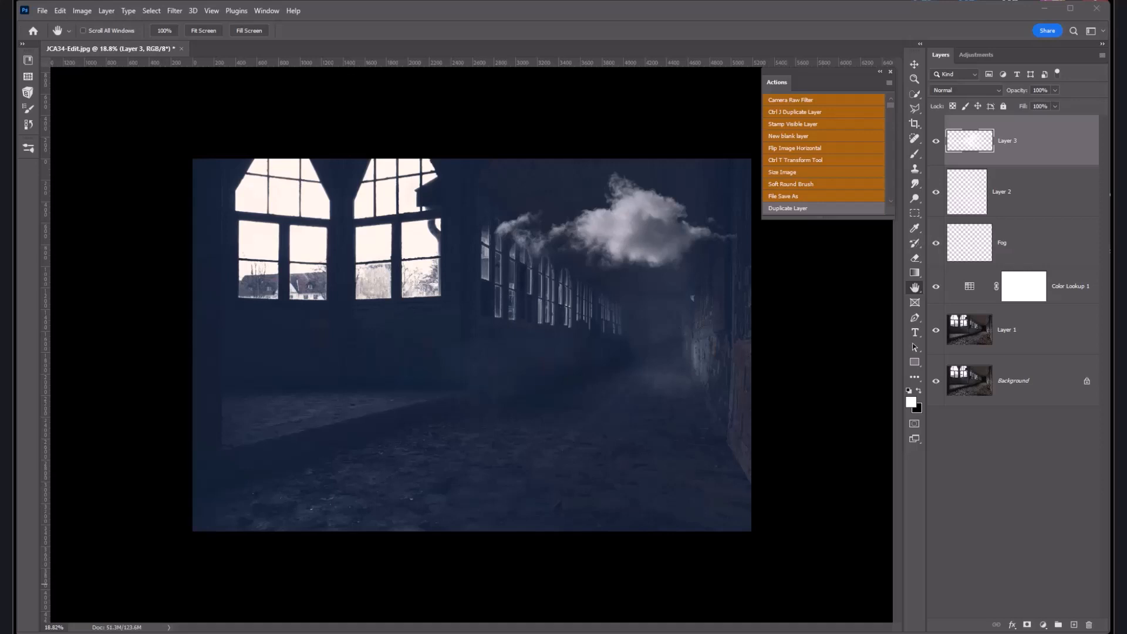
Transform the cloud to about 59% width and 78% height near the corridor's far end, and lower Layer 3's opacity to 52%
left_click(840, 162)
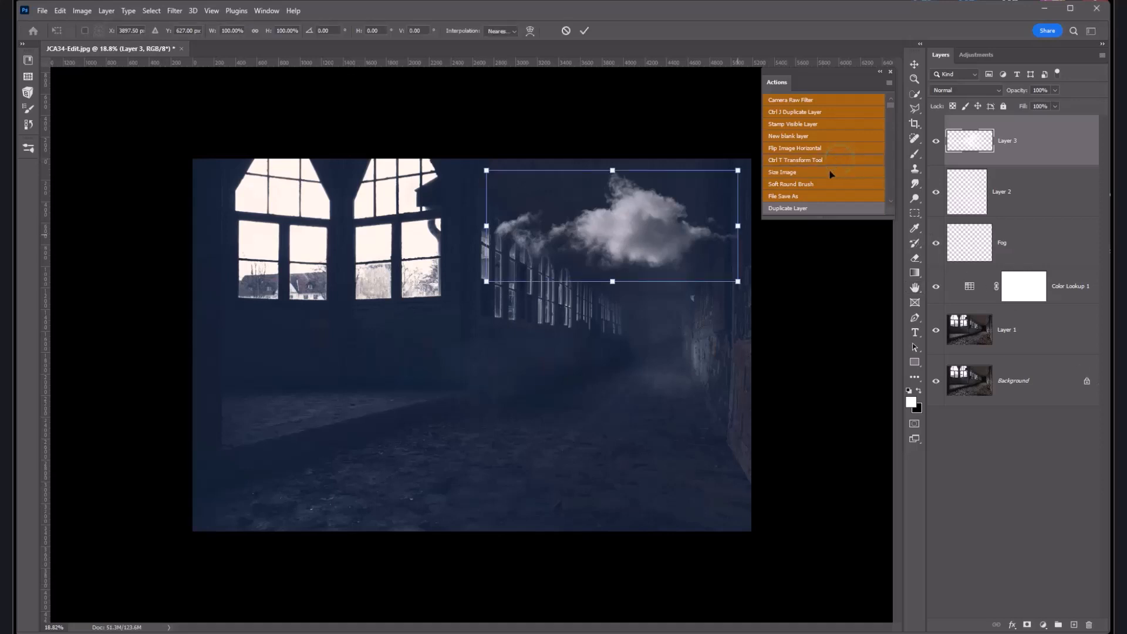
left_click_drag(738, 281, 667, 256)
left_click_drag(609, 228, 658, 237)
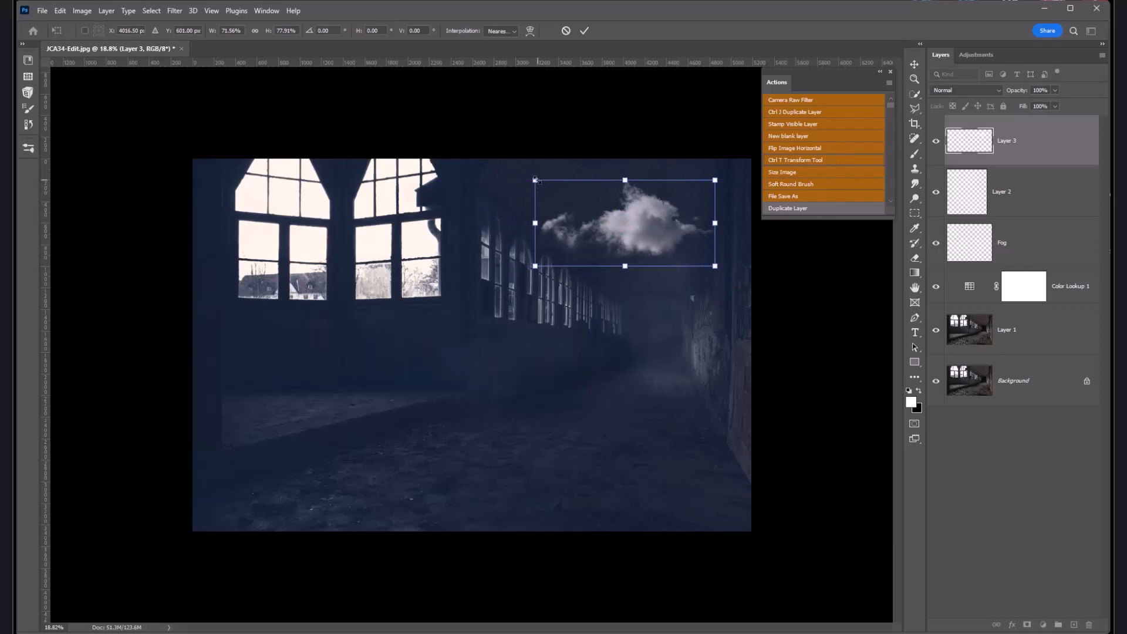
left_click_drag(536, 180, 569, 181)
left_click_drag(670, 223, 674, 249)
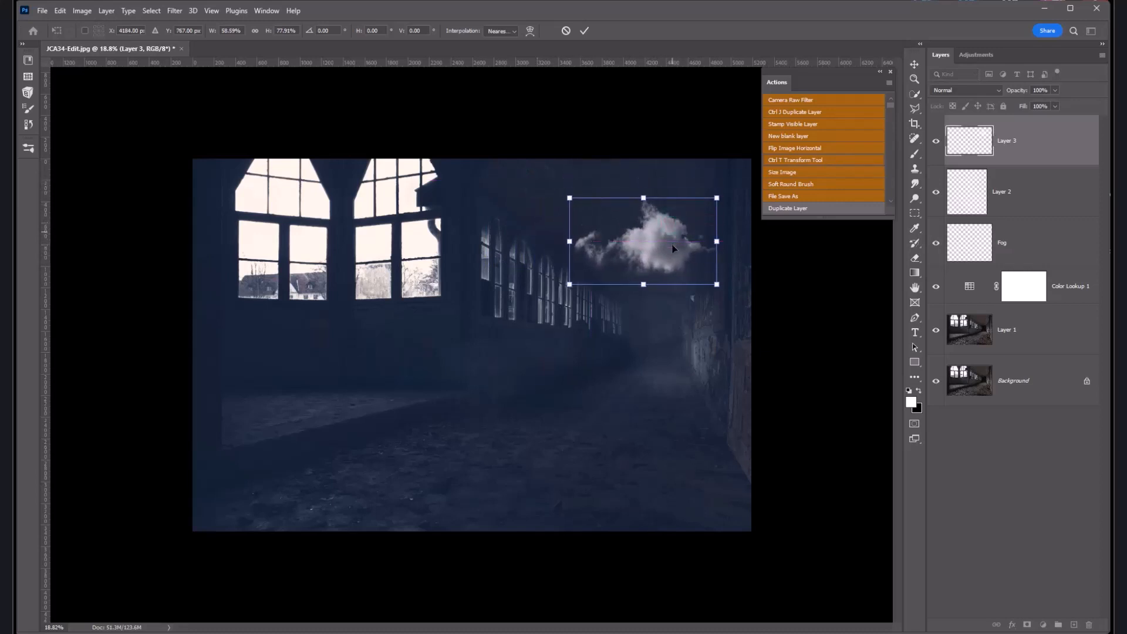
left_click(585, 31)
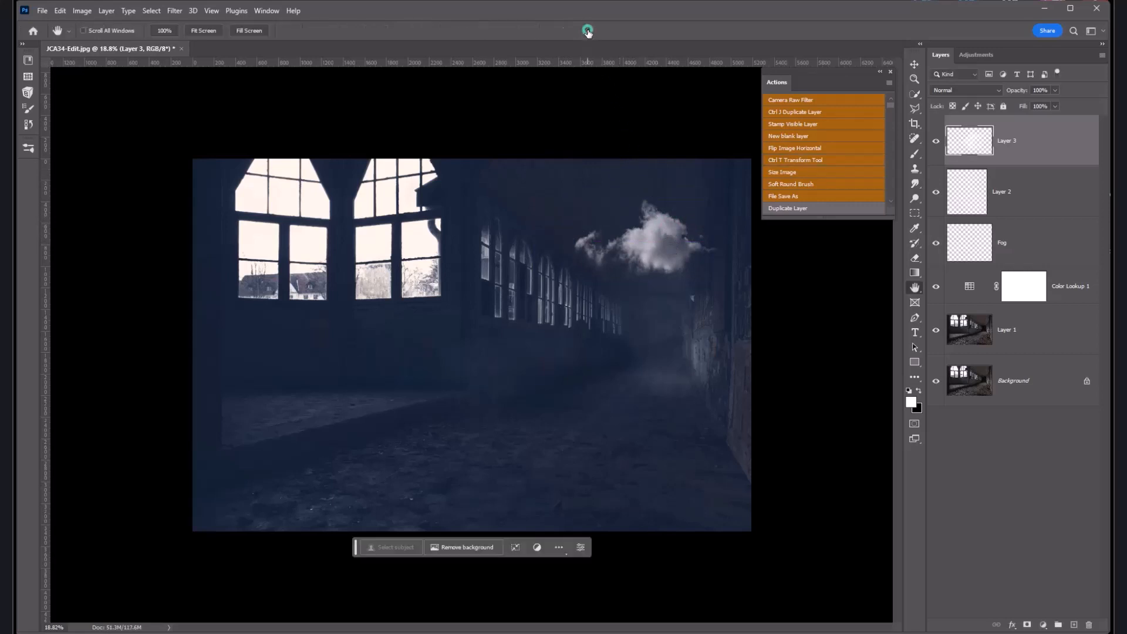
left_click(1055, 90)
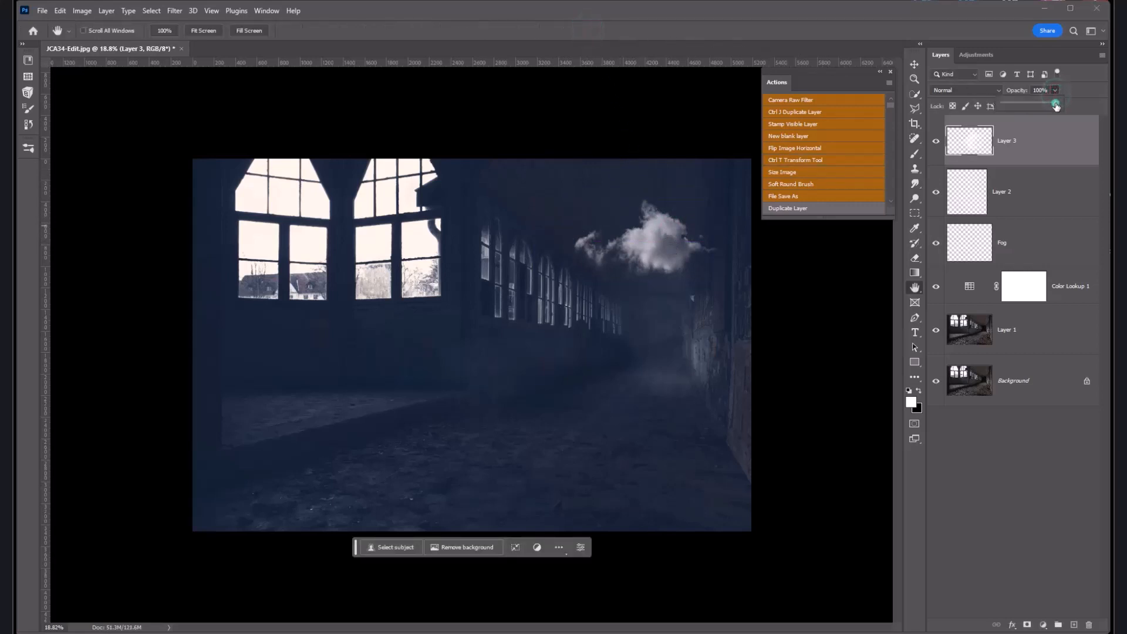
left_click_drag(1055, 104, 1031, 114)
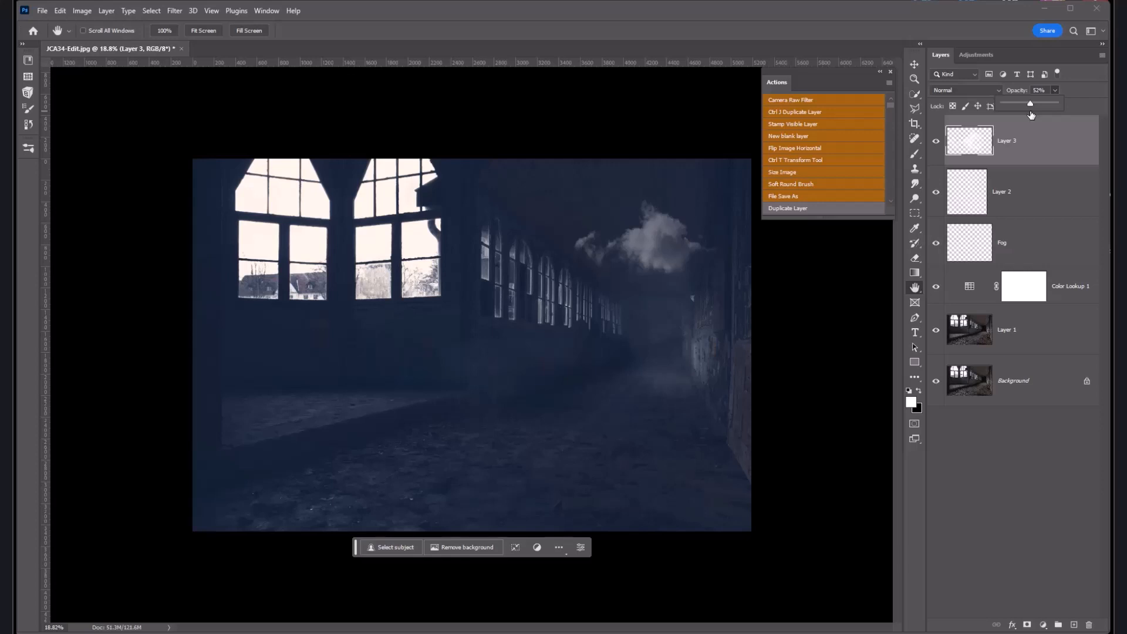
Add a new blank layer above Layer 3 and choose the Lightning SandraD Imagery Brush
left_click(799, 138)
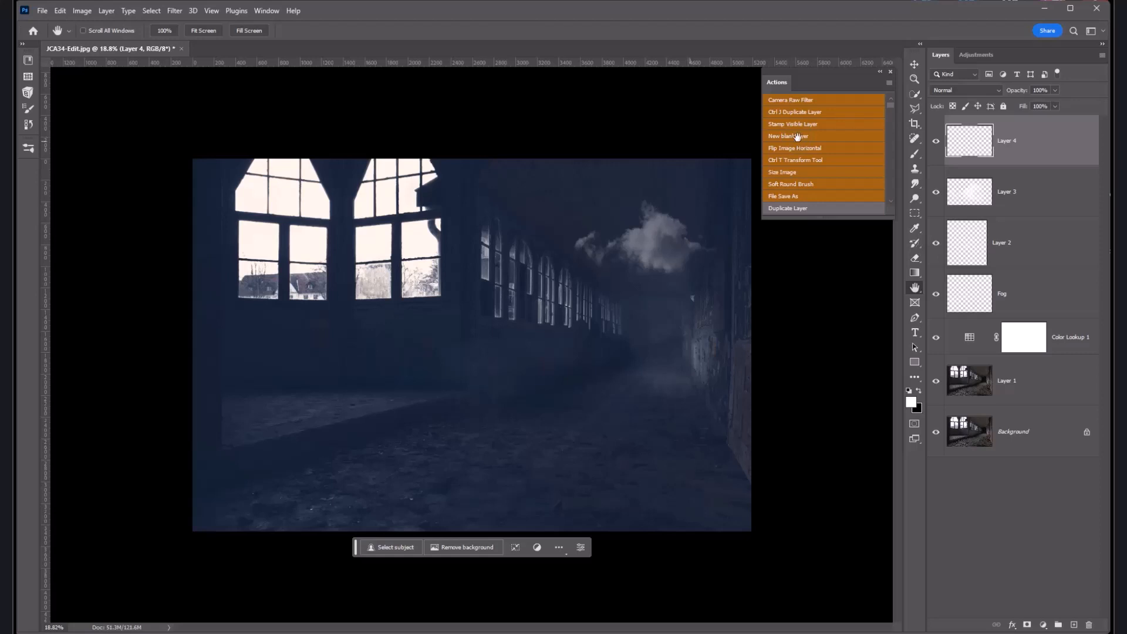
left_click(28, 147)
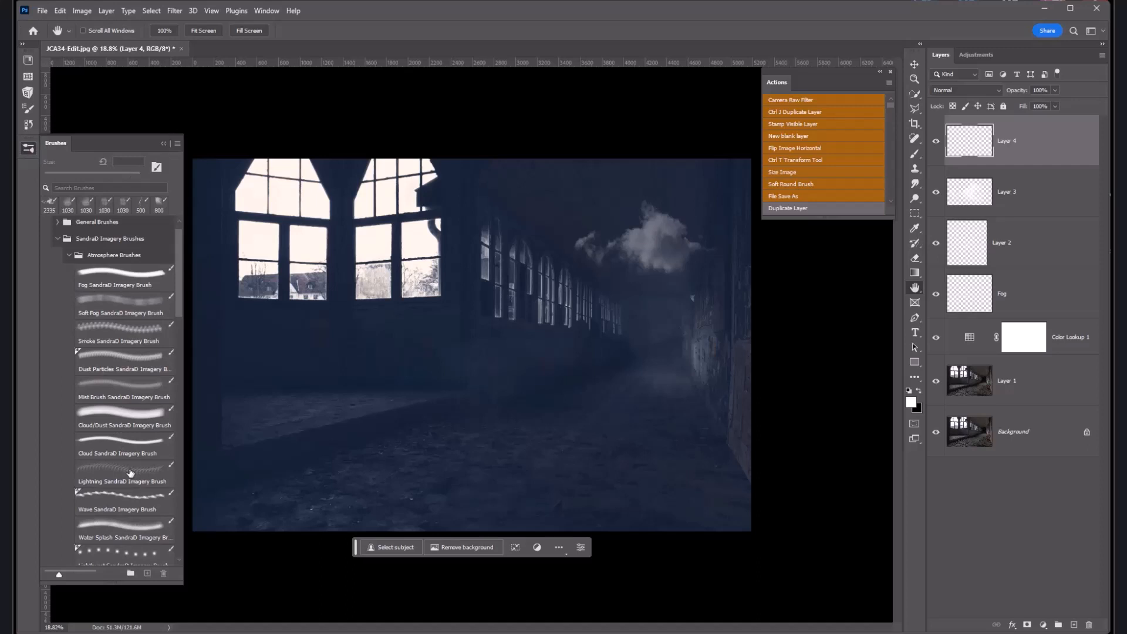
key("b")
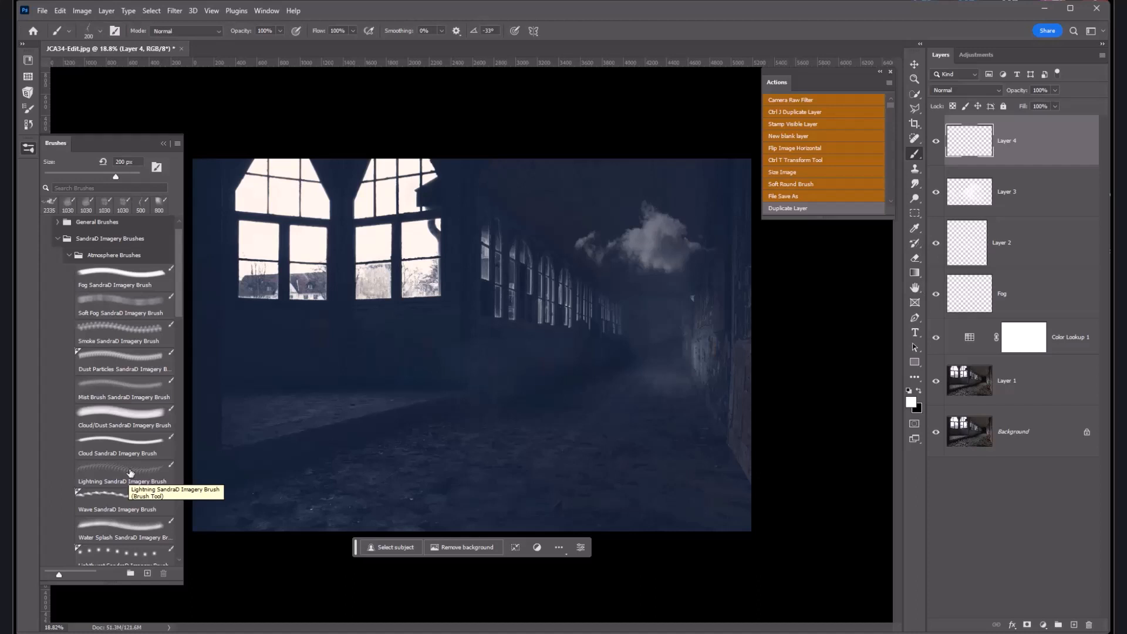
key("h")
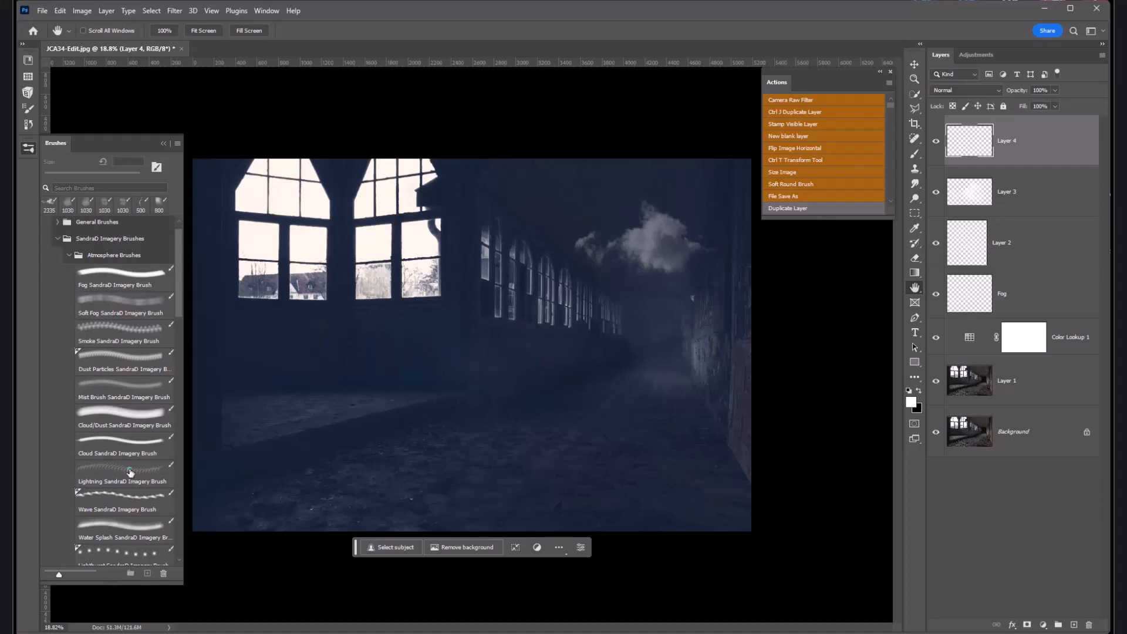
left_click(130, 472)
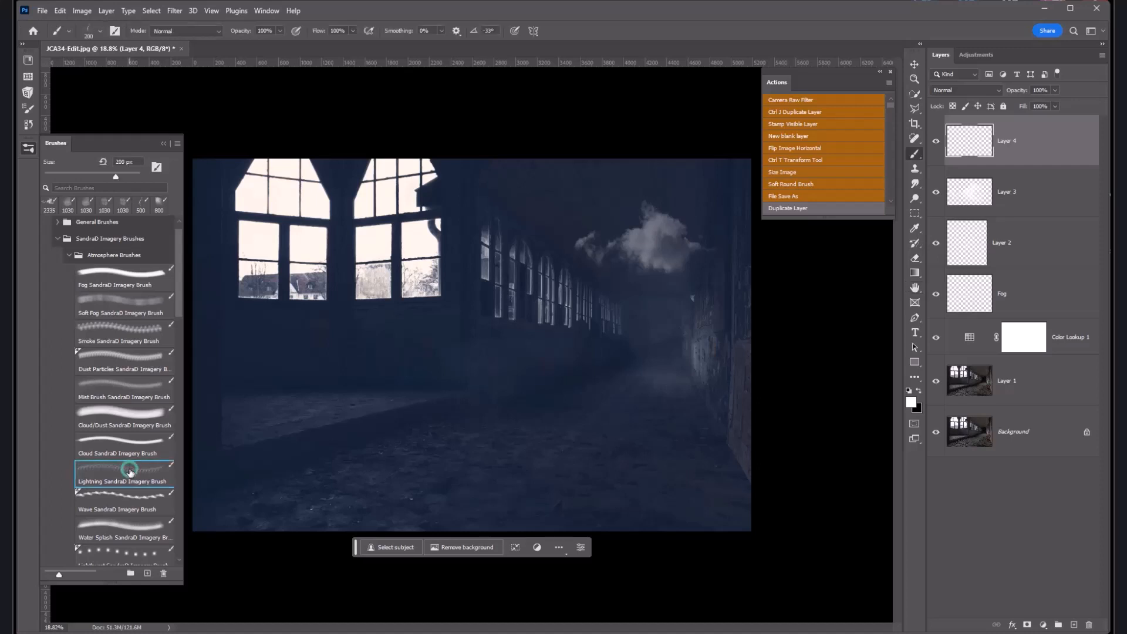
Stamp one black lightning crack on Layer 4 on the wall below the large windows with the brush at 600 px, undoing the white attempt
left_click(164, 143)
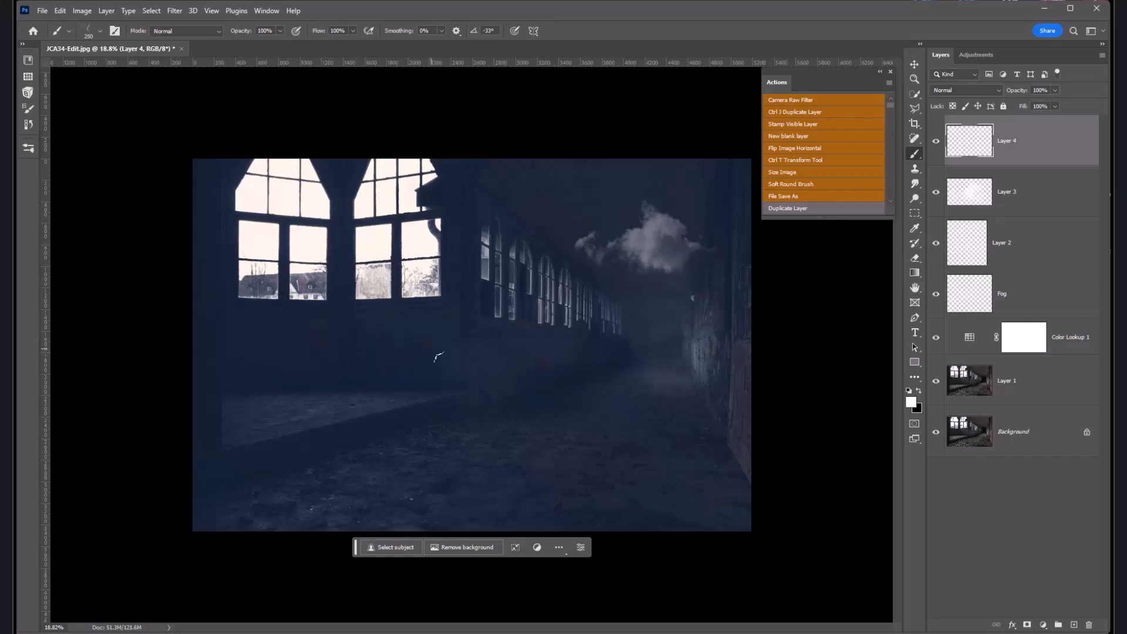
key("bracketright")
key("bracketright")
left_click(416, 343)
key("ctrl+z")
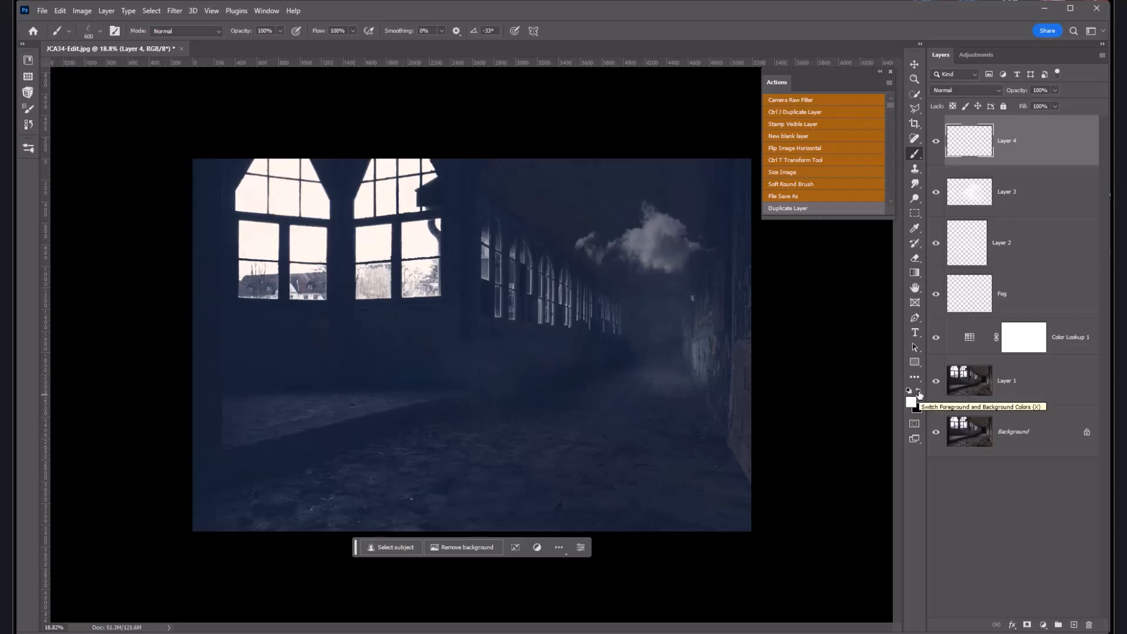
left_click(919, 391)
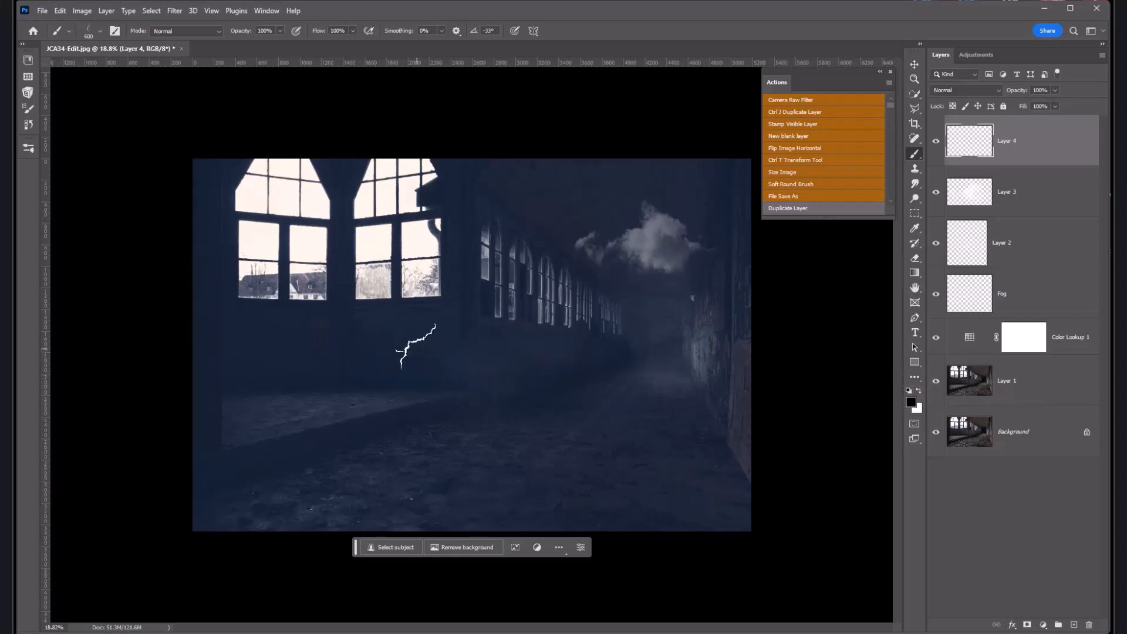
left_click(416, 346)
Lower Layer 4's opacity to 17%, set its blend mode to Soft Light, and switch to the Soft Round Brush
left_click(1055, 94)
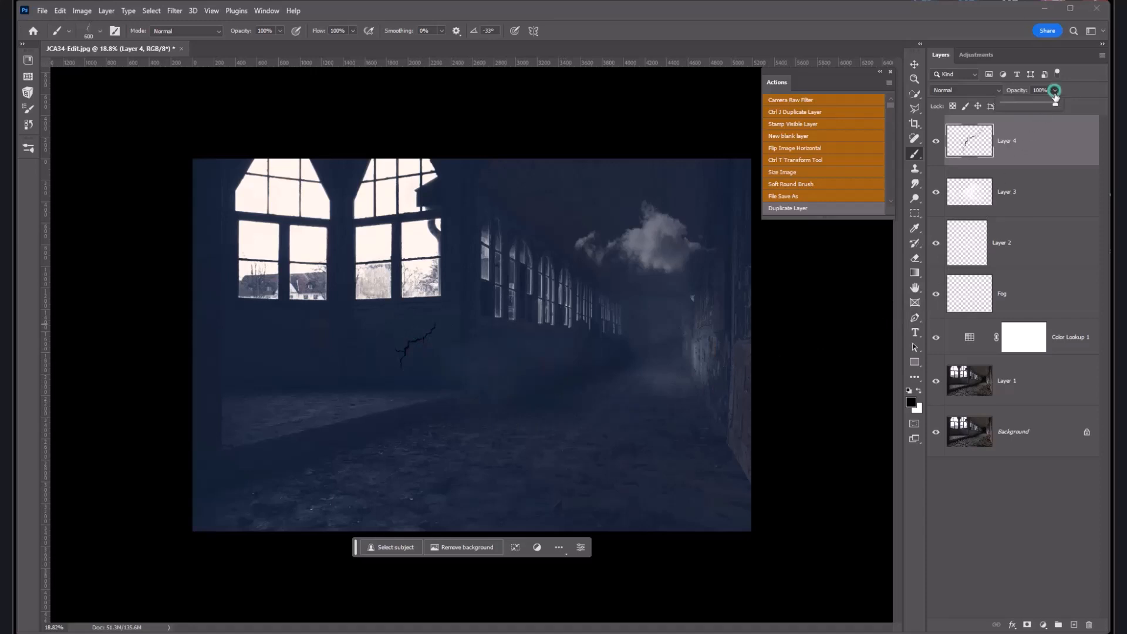
left_click_drag(1056, 103, 1012, 105)
left_click(966, 90)
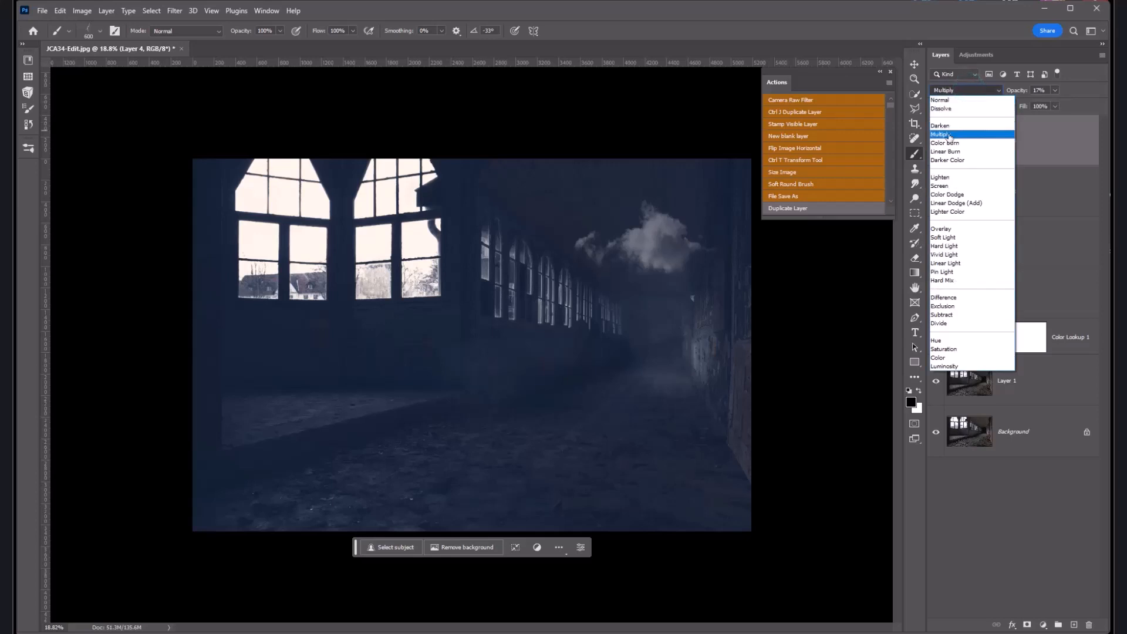
left_click(945, 238)
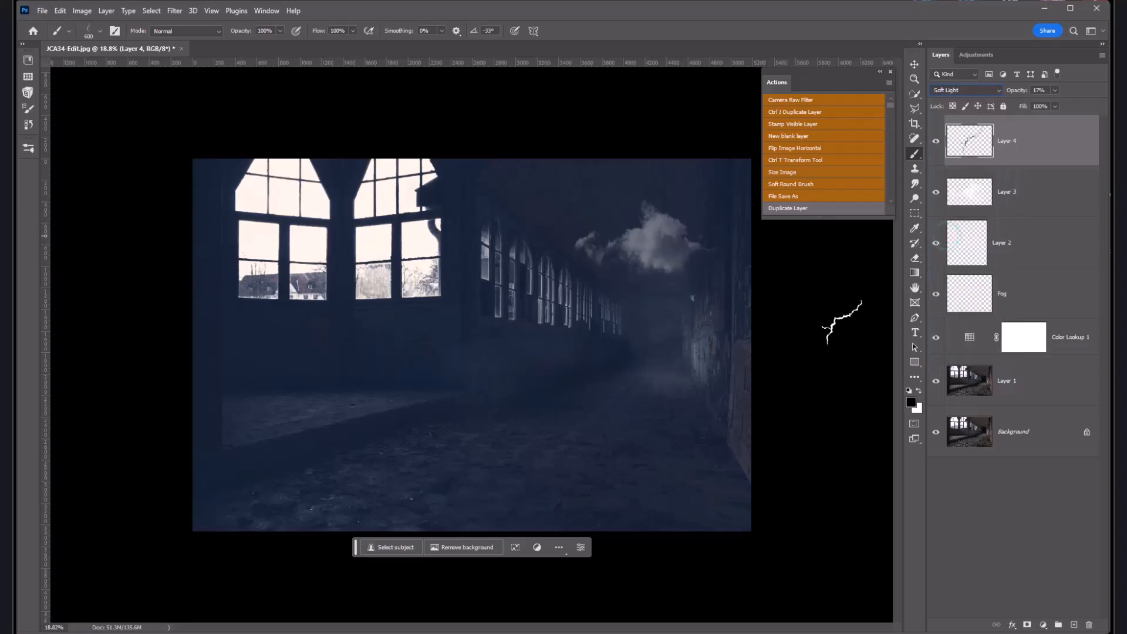
left_click(822, 185)
Hide Layers 4, 3, 2, Fog and Color Lookup 1, and show them again one by one to compare the effects with the photo
left_click_drag(937, 143, 939, 336)
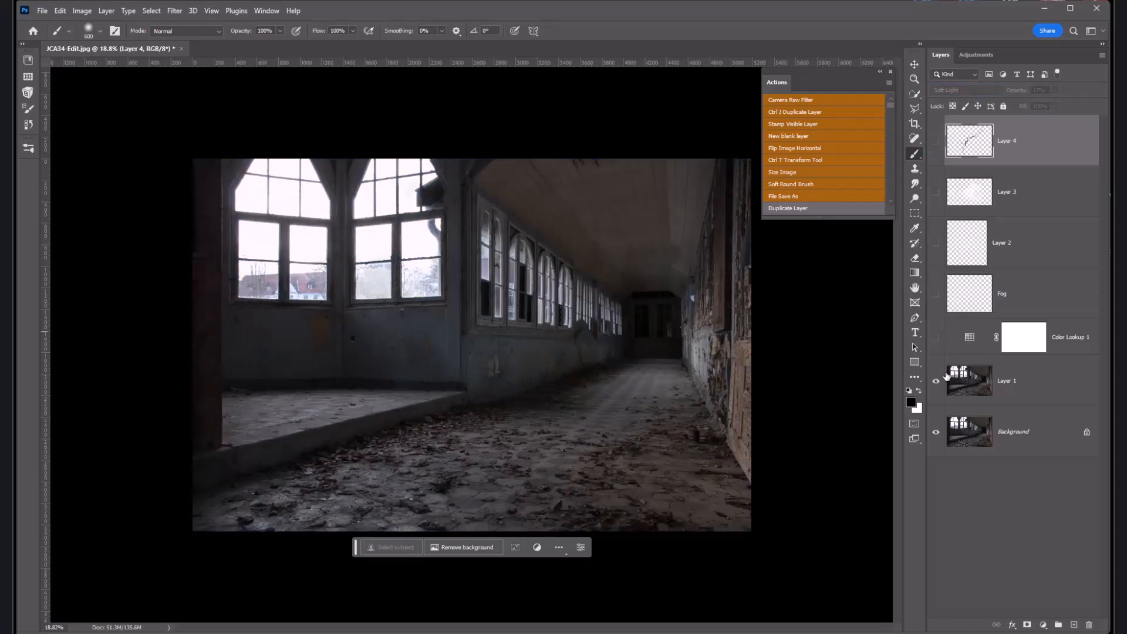
left_click(937, 338)
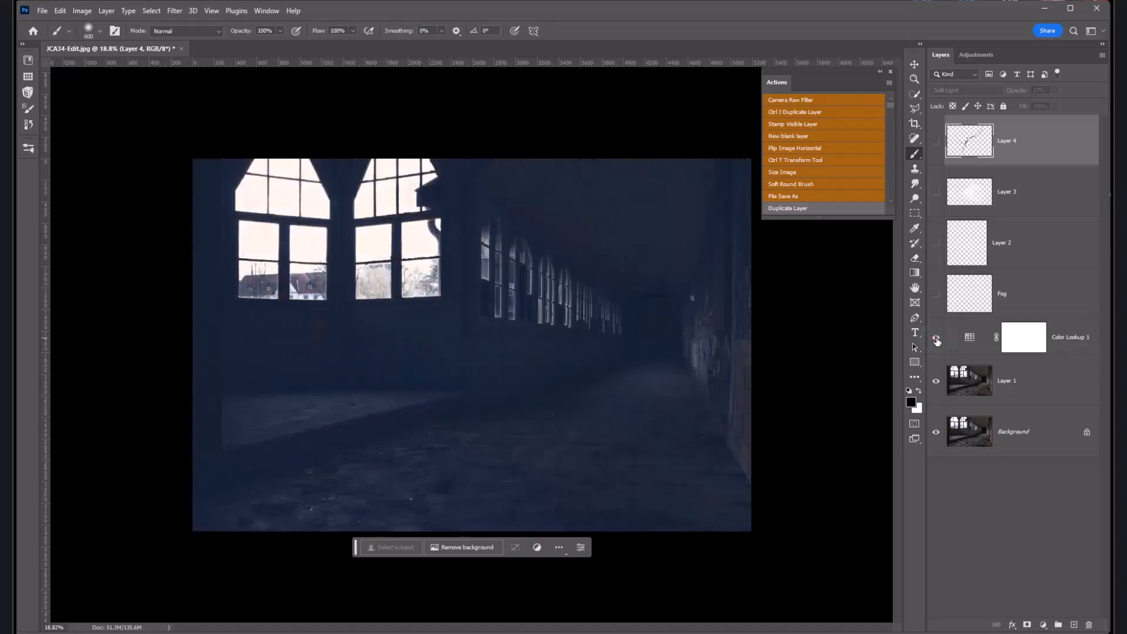
left_click(936, 294)
left_click(937, 245)
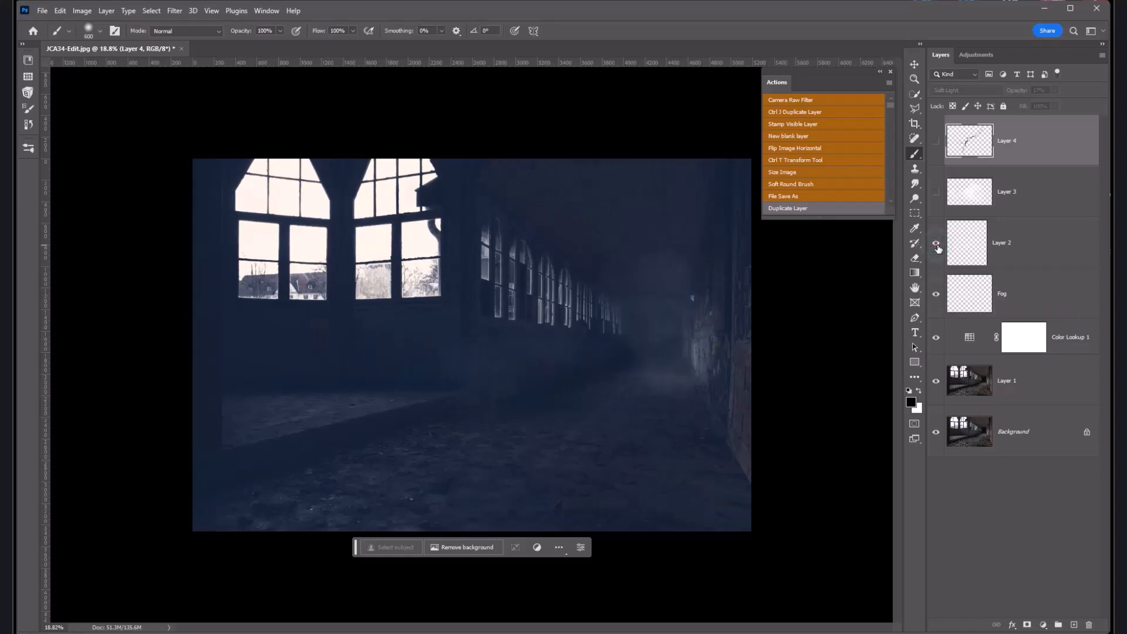
left_click(937, 192)
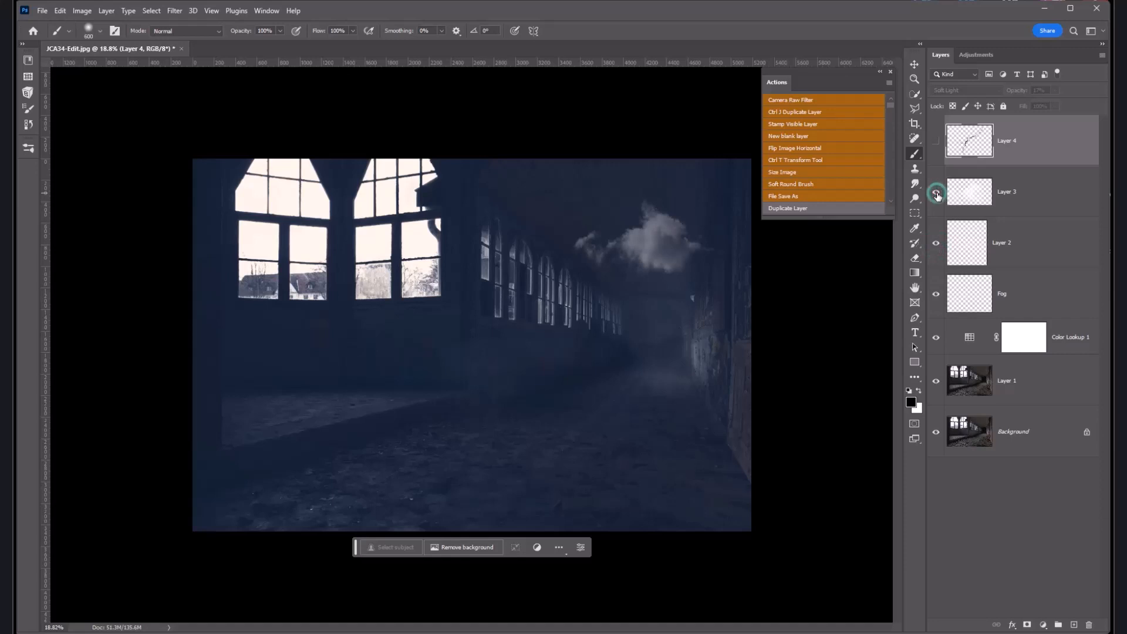
left_click(935, 141)
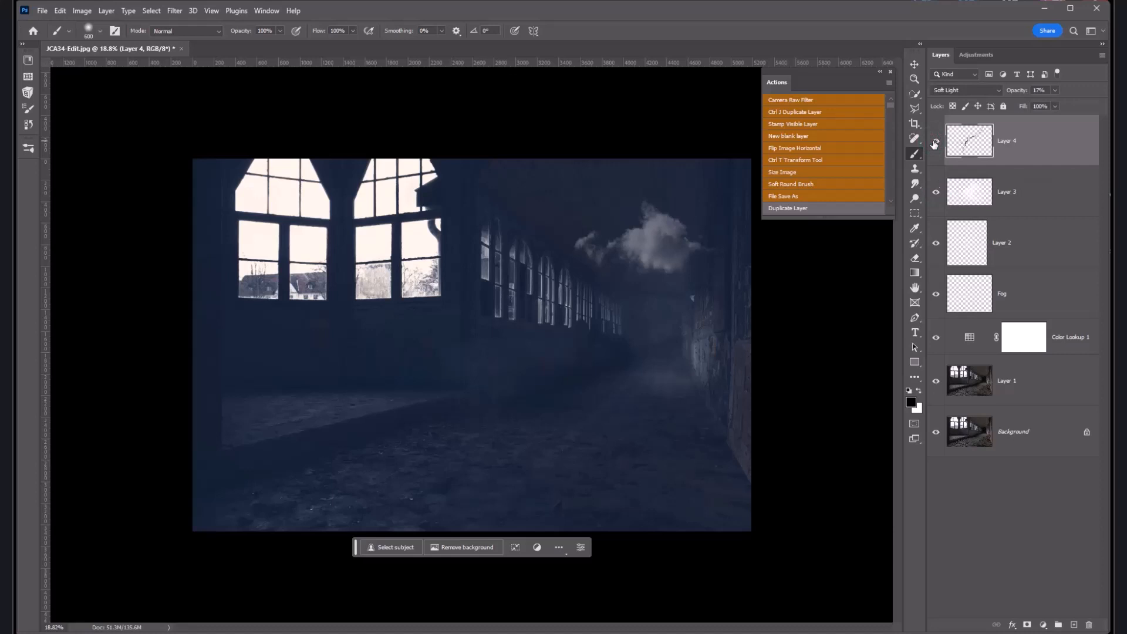
Add a new blank layer above Layer 4 and choose the Light Rays SandraD Imagery Brush
left_click(827, 139)
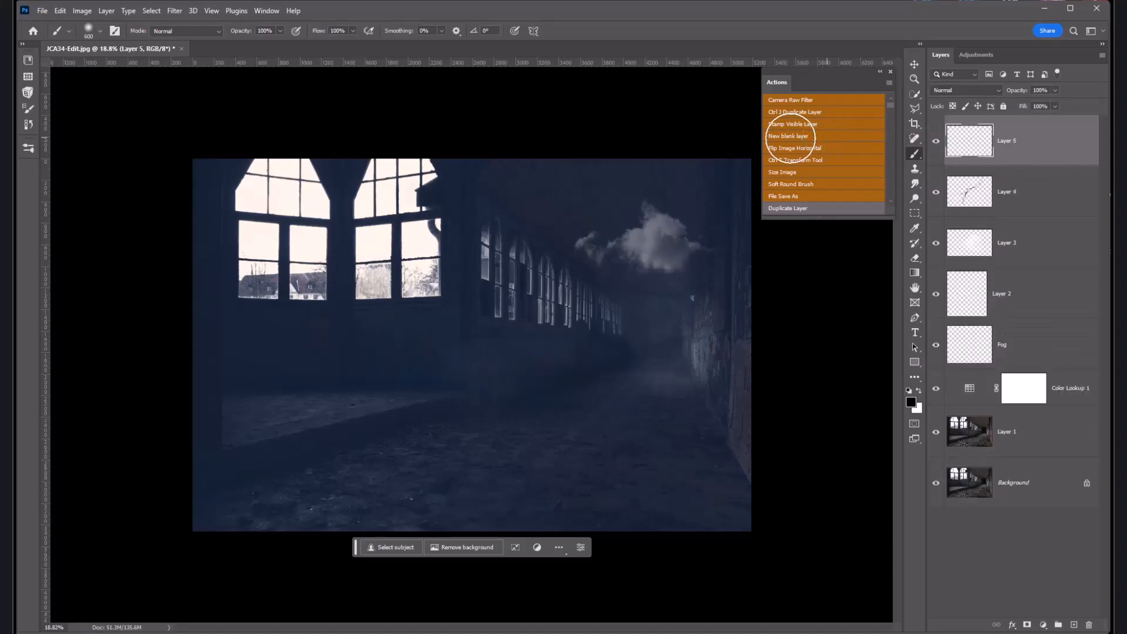
left_click(28, 150)
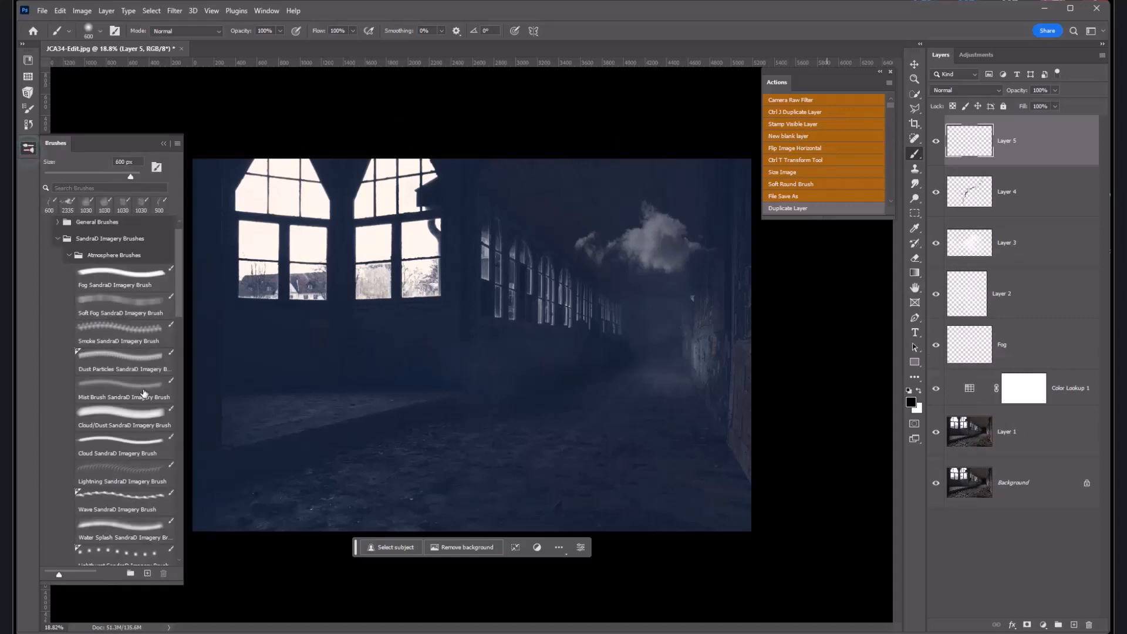
scroll(144, 393, "down", 3)
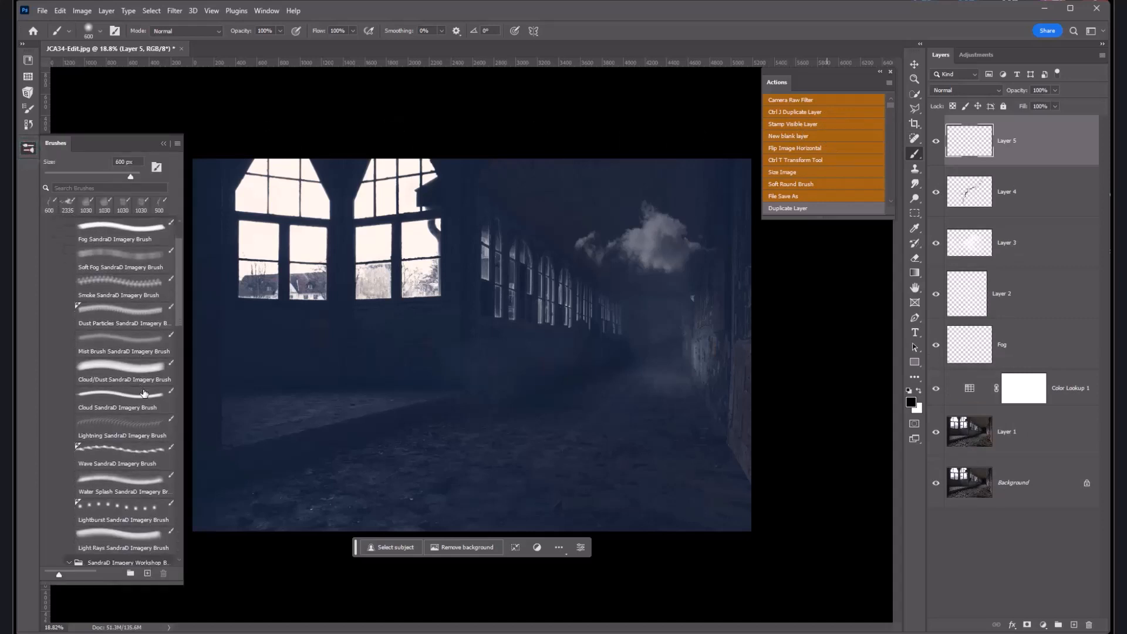
left_click(126, 532)
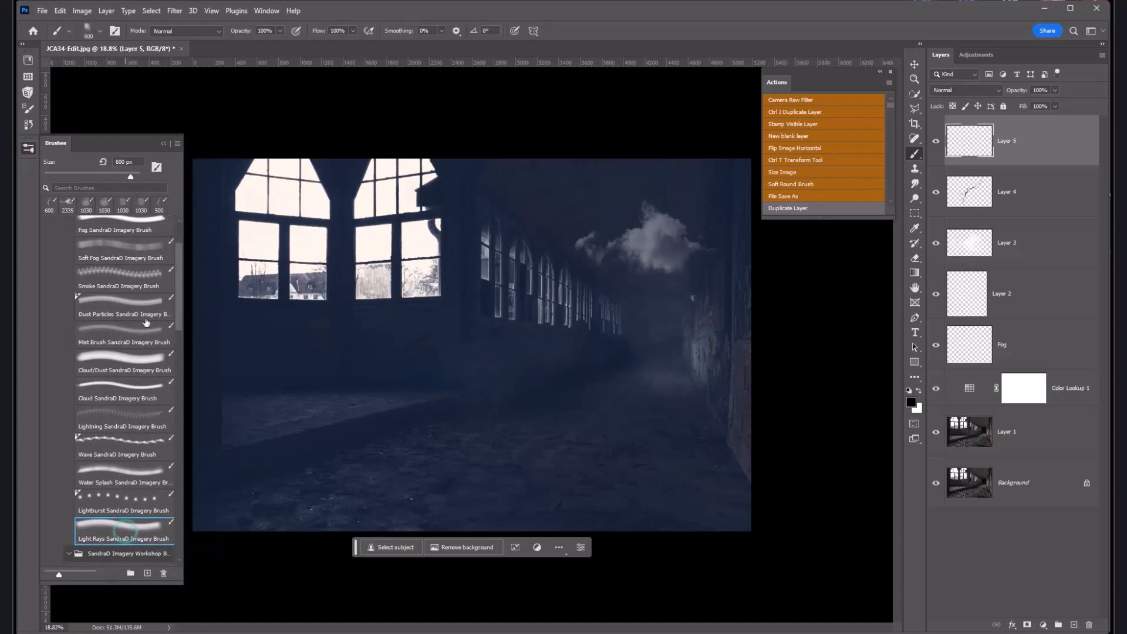
left_click(163, 145)
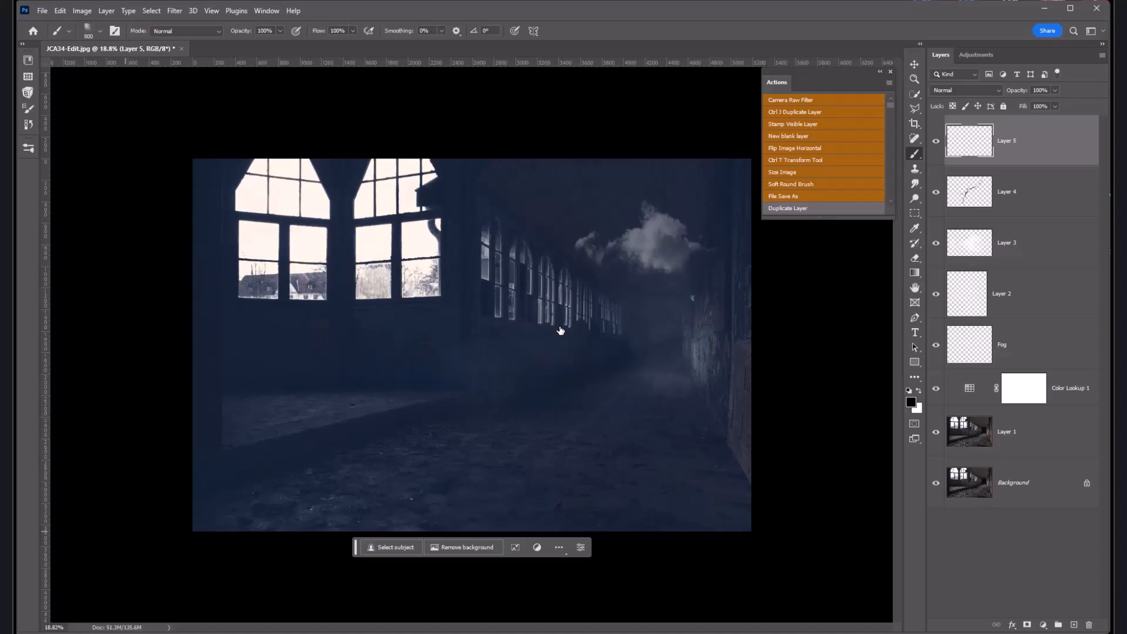
Stamp white light rays over the far windows on Layer 5 at 22% brush opacity, undoing the first black stamp
left_click(281, 30)
left_click_drag(284, 43, 239, 47)
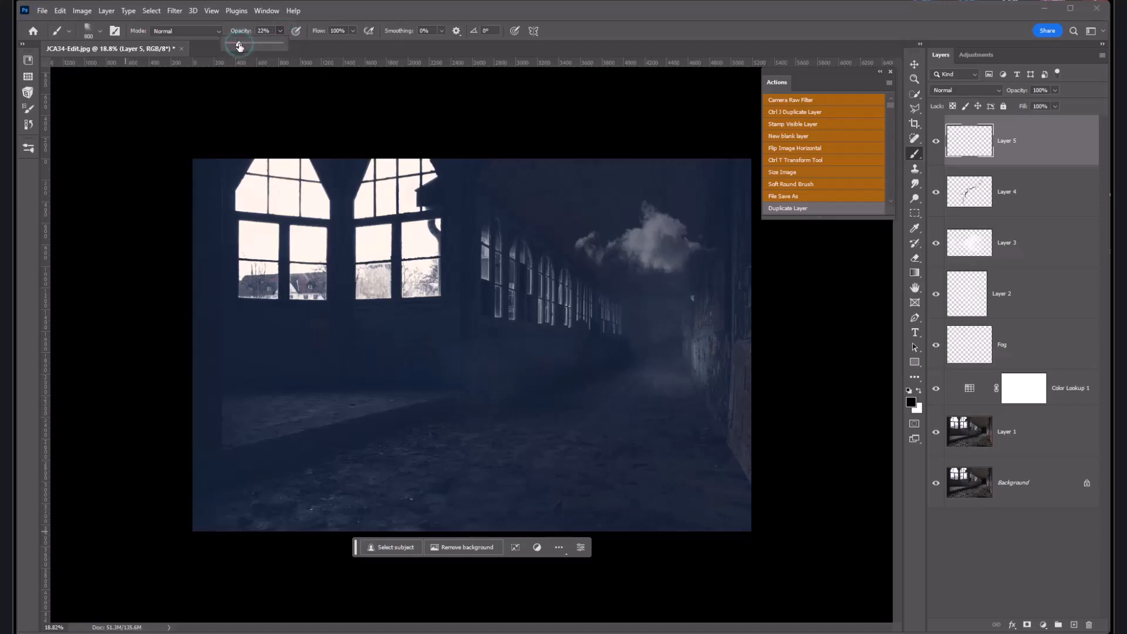
left_click(574, 304)
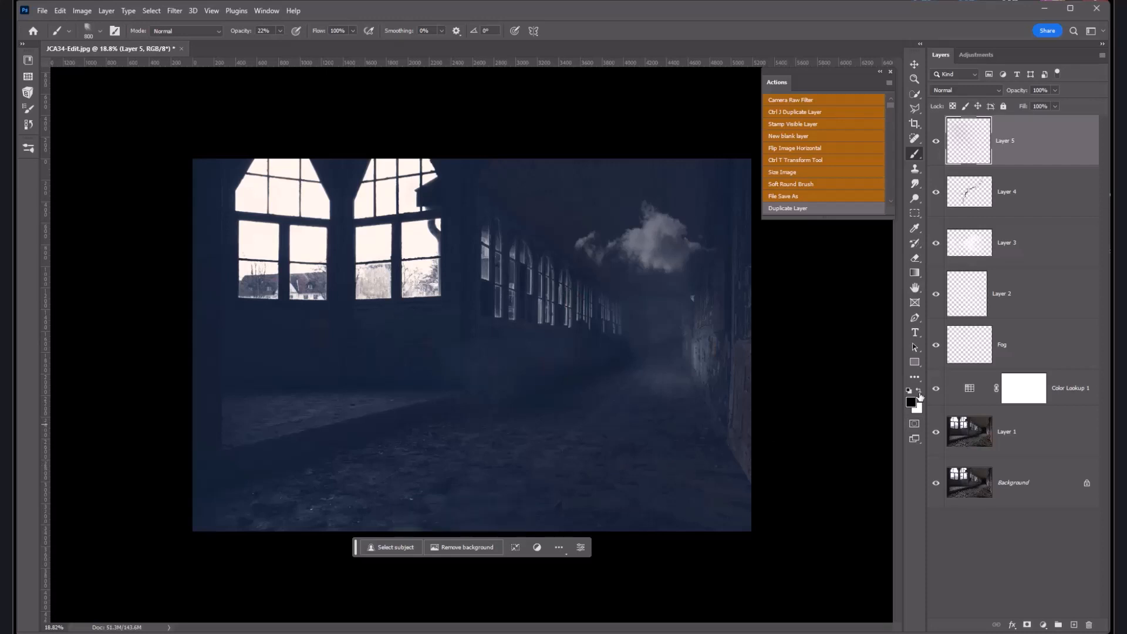
key("ctrl+z")
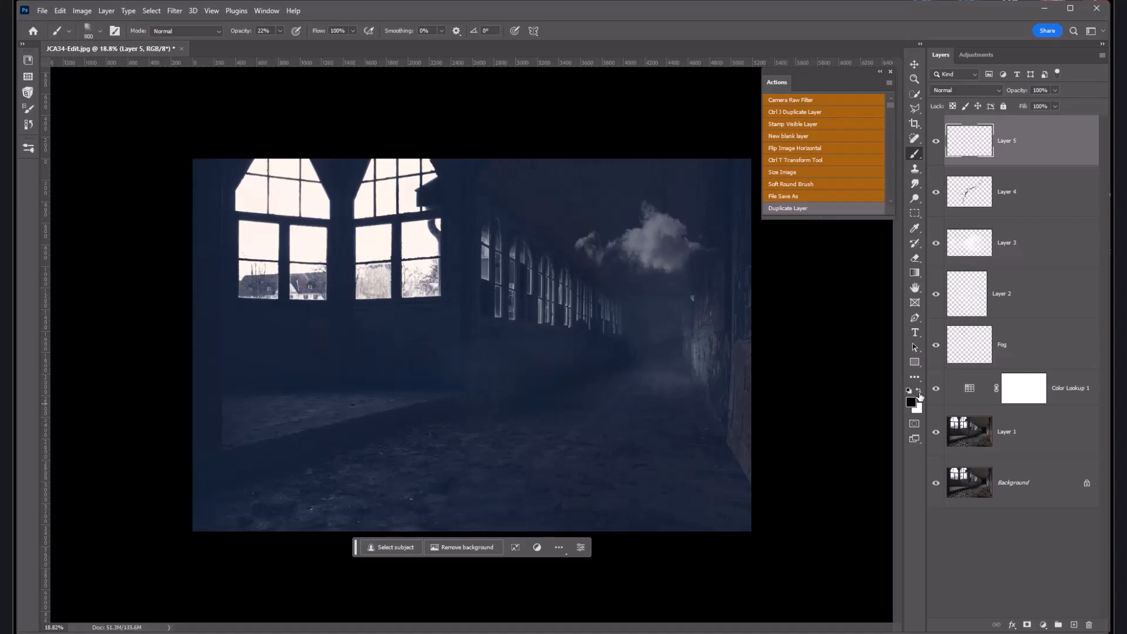
left_click(920, 393)
left_click_drag(547, 294, 545, 295)
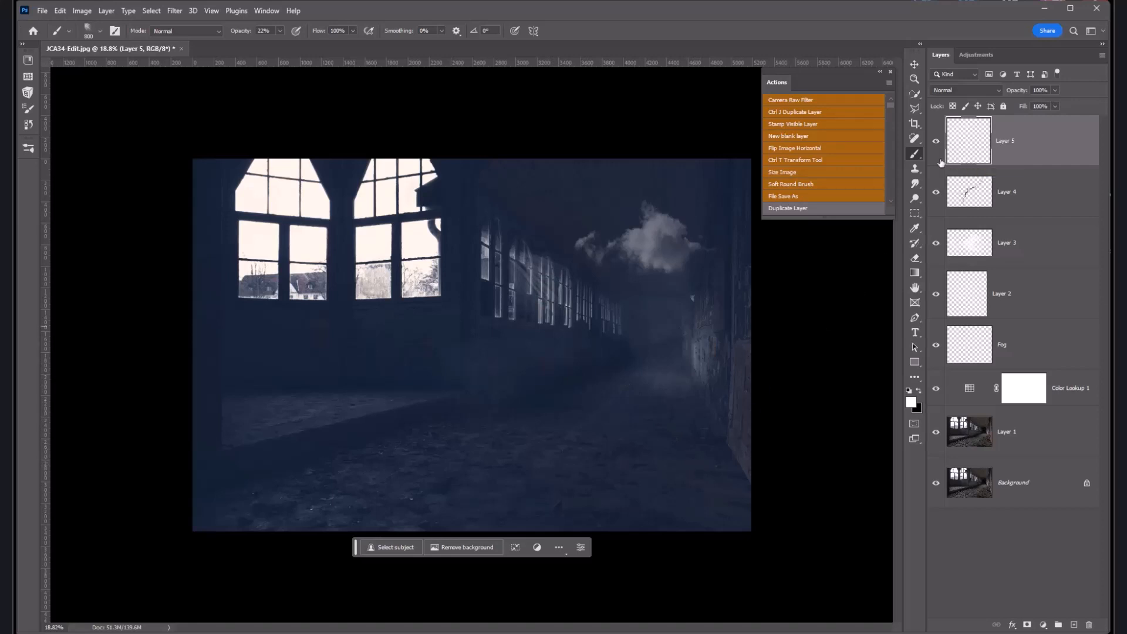
Transform the light rays to about 190% width and 252% height, rotated about 7.2°, so they fall from the far windows to the floor
left_click(839, 160)
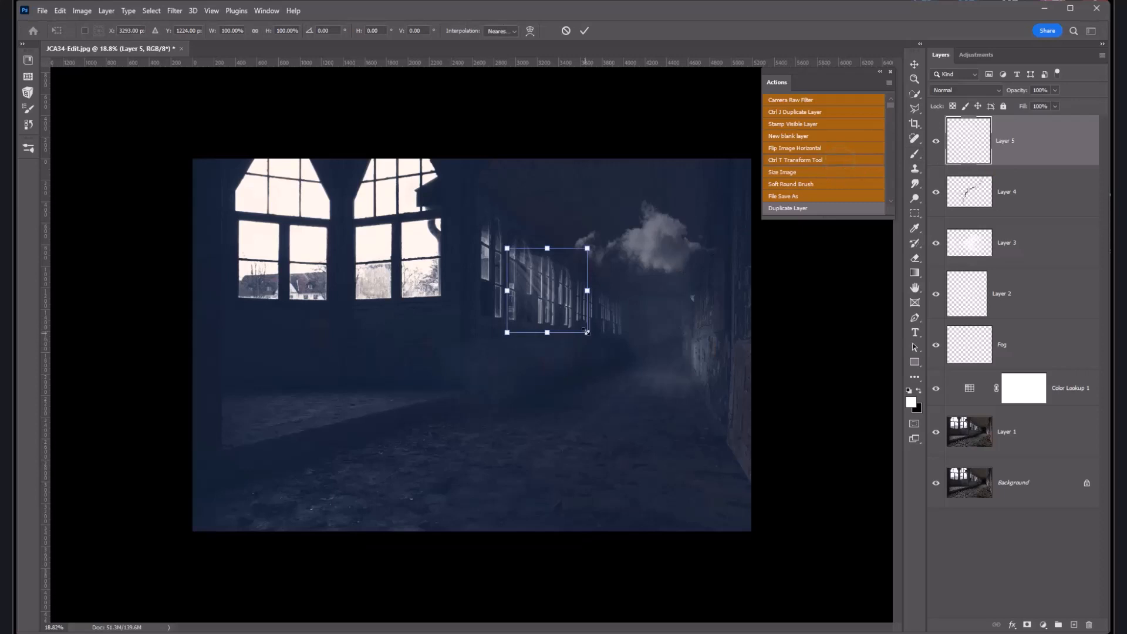
left_click_drag(587, 332, 656, 455)
left_click_drag(583, 395, 594, 399)
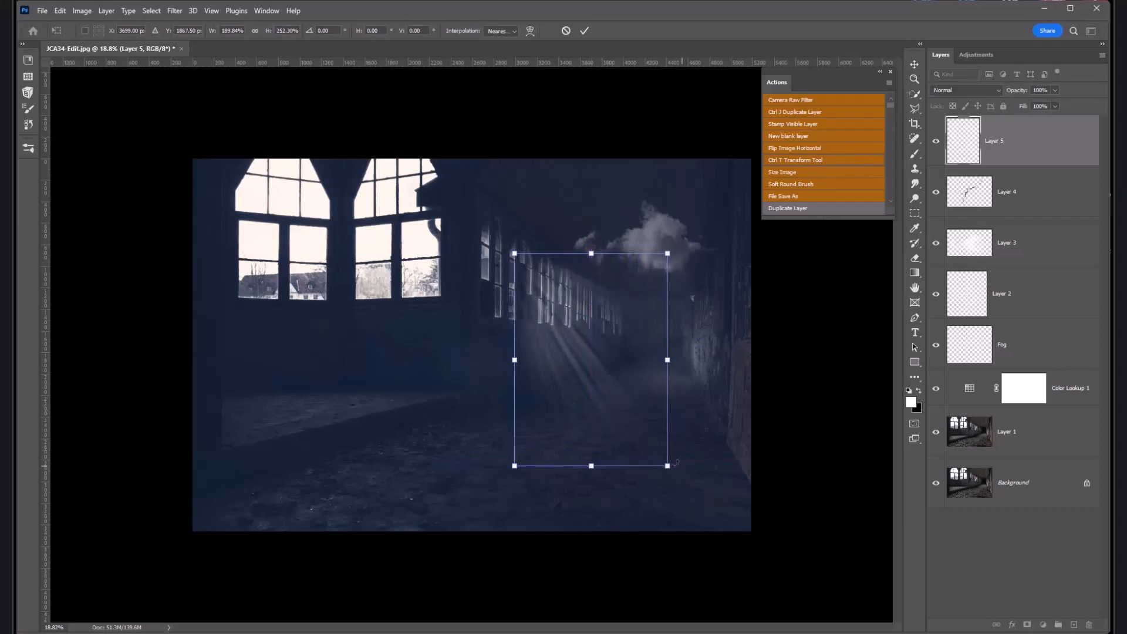
left_click_drag(678, 465, 673, 488)
left_click_drag(613, 437, 616, 441)
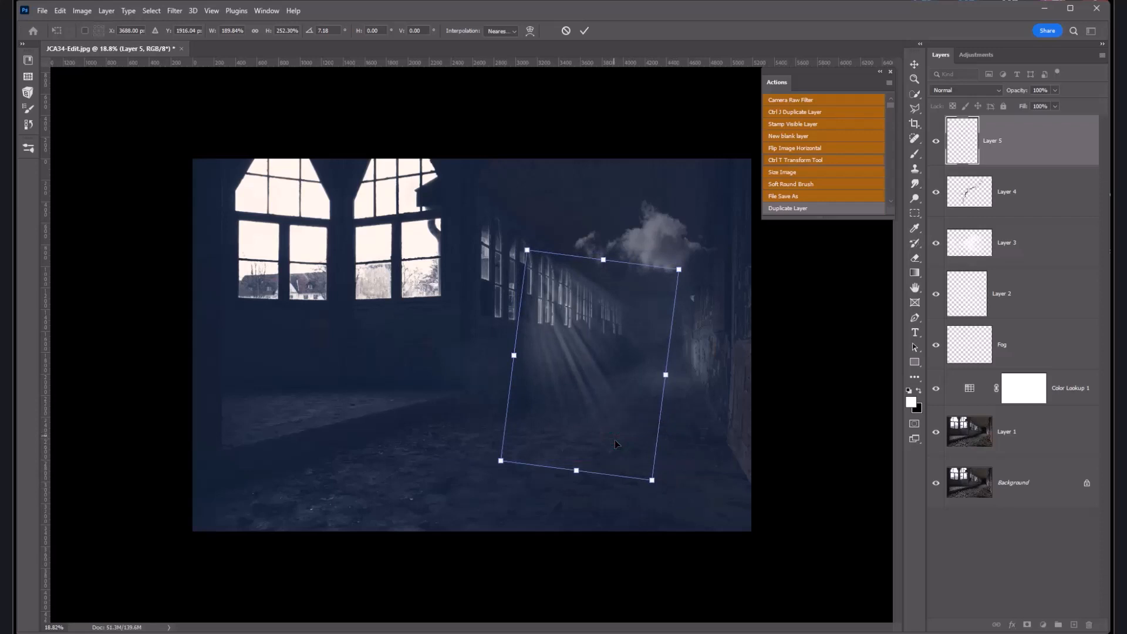
left_click(584, 33)
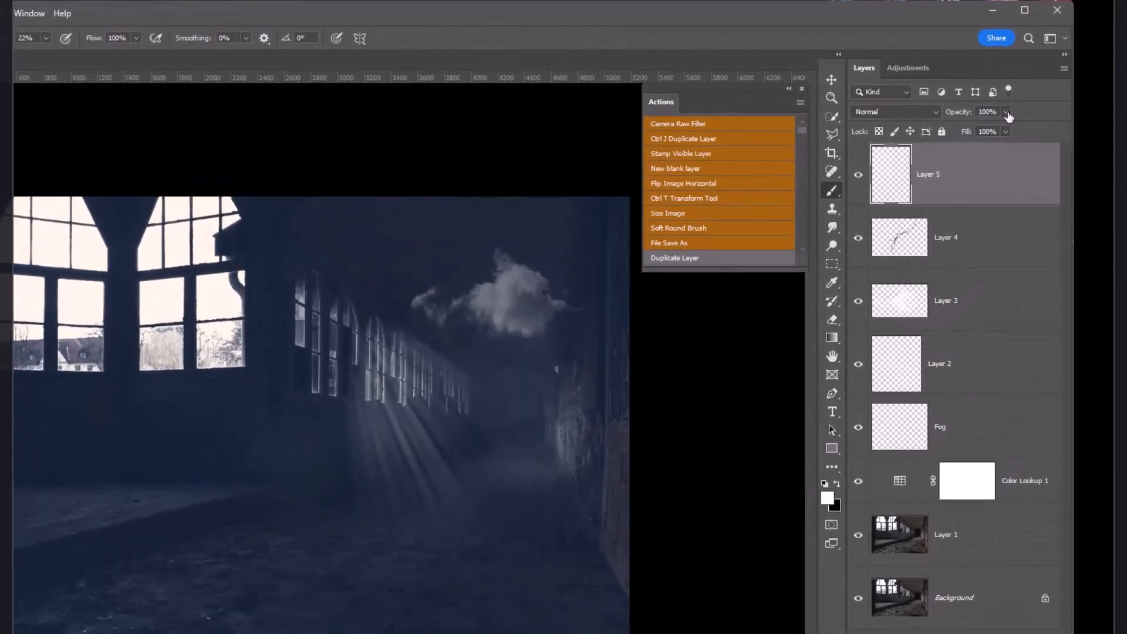
Try out blend modes for Layer 5, set it to Soft Light, and lower its opacity to 27%
left_click(1008, 113)
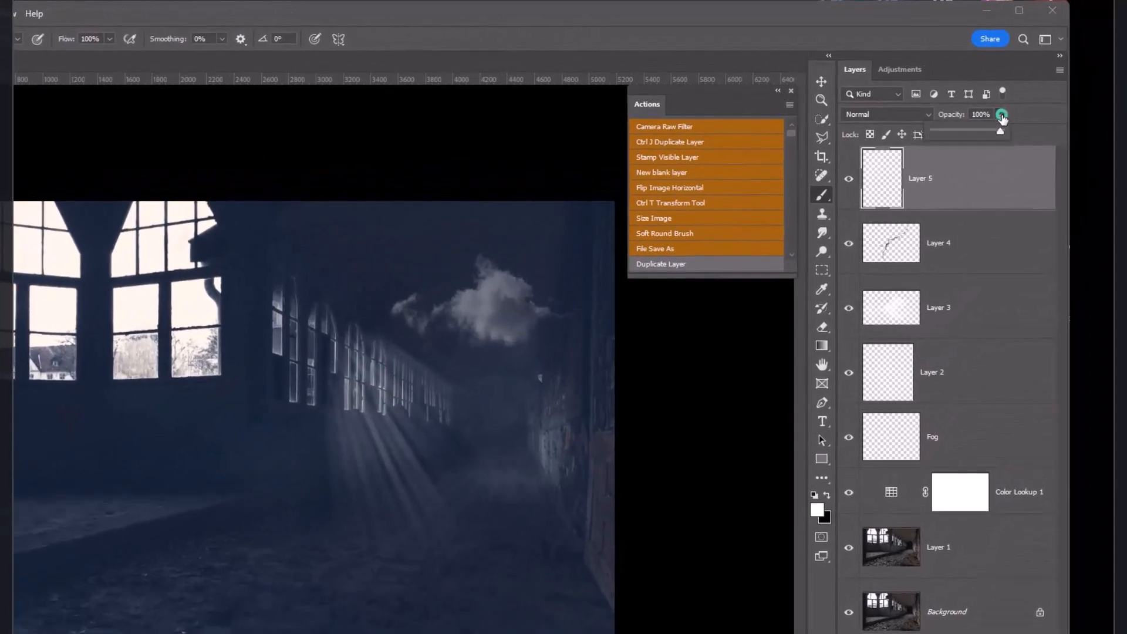
left_click_drag(1008, 132, 1020, 104)
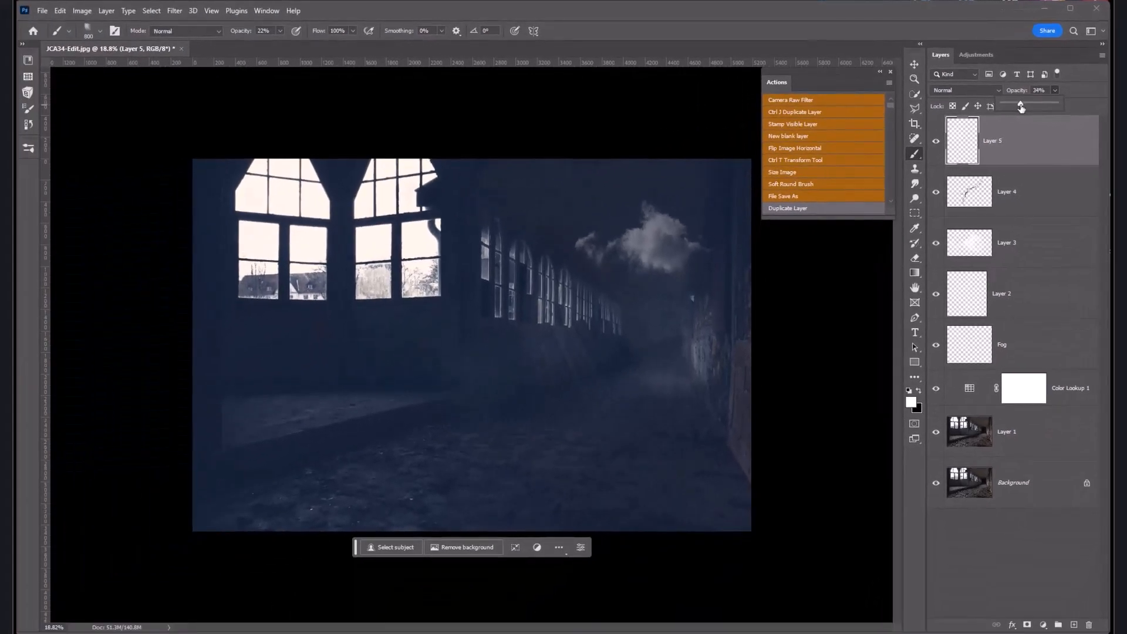
left_click(974, 90)
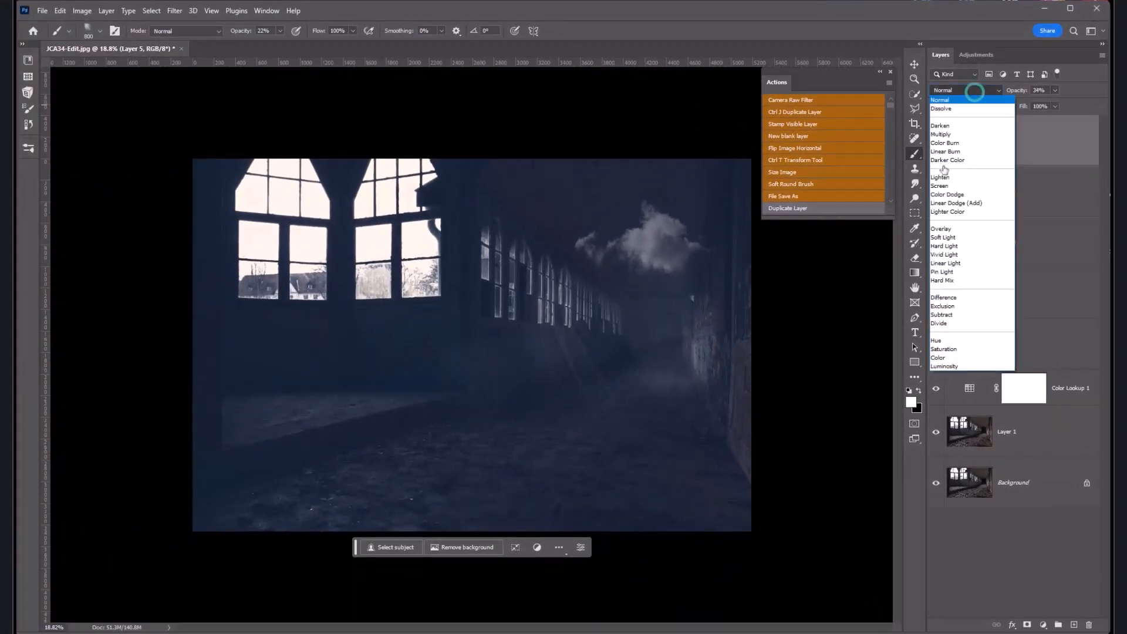
key("Down")
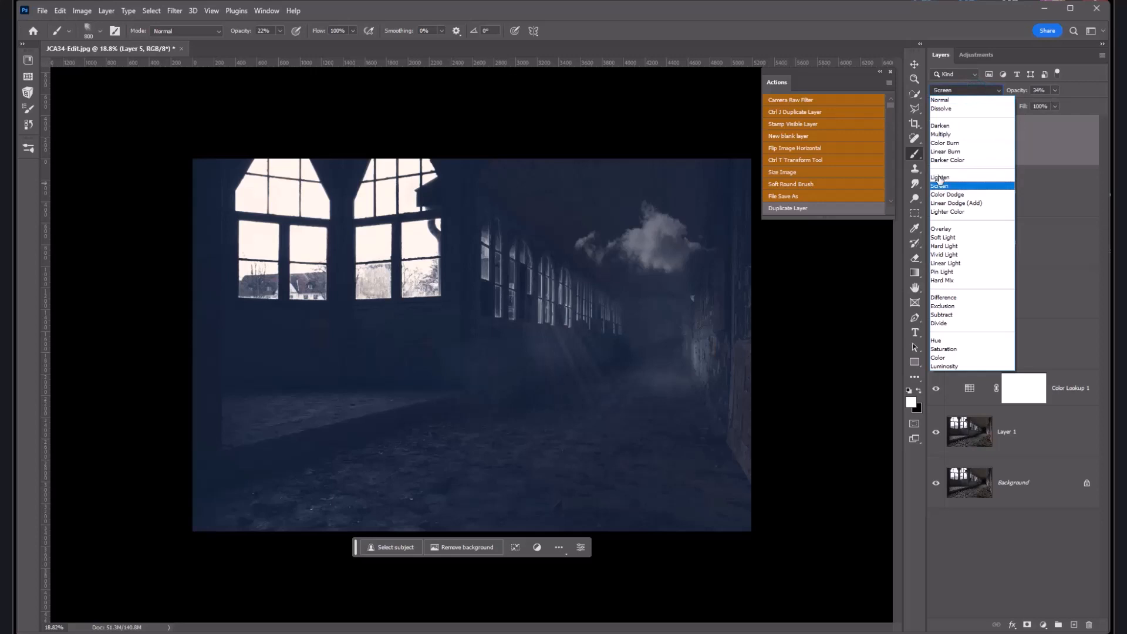
key("Down")
key("Down")
key("Down")
key("Down")
key("Down")
key("Down")
key("Down")
key("Down")
key("Down")
key("Down")
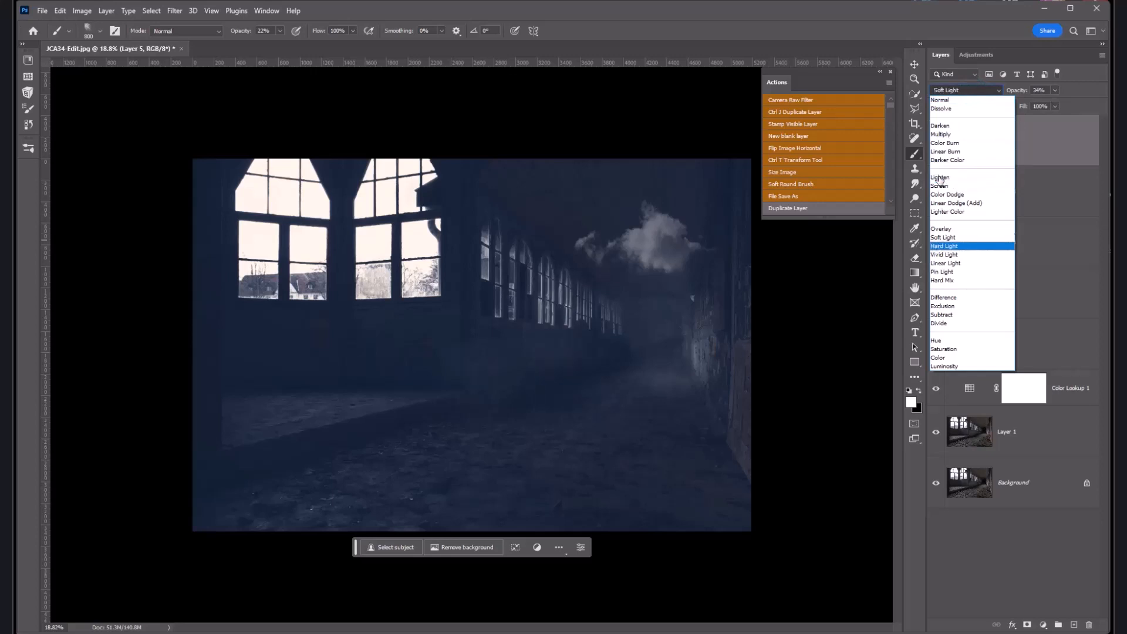
left_click(945, 238)
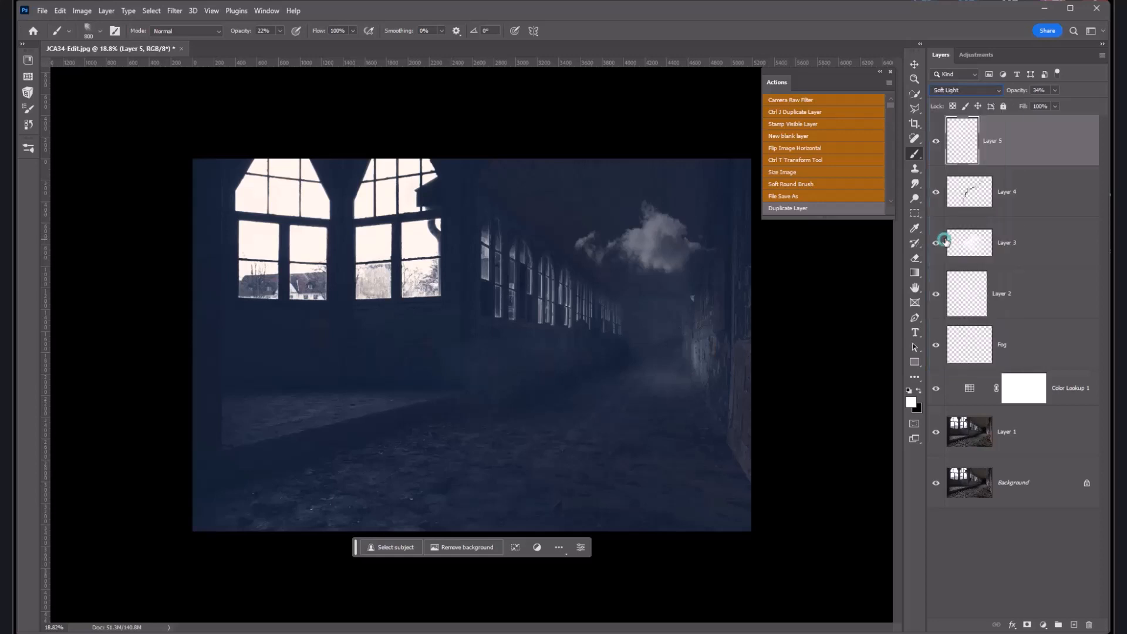
left_click(1056, 92)
left_click_drag(1056, 102, 1052, 109)
Shrink the light rays to about 69% width and 59% height, rotate them about -9.2°, and raise Layer 5's opacity to 68%
left_click(967, 138)
left_click(807, 160)
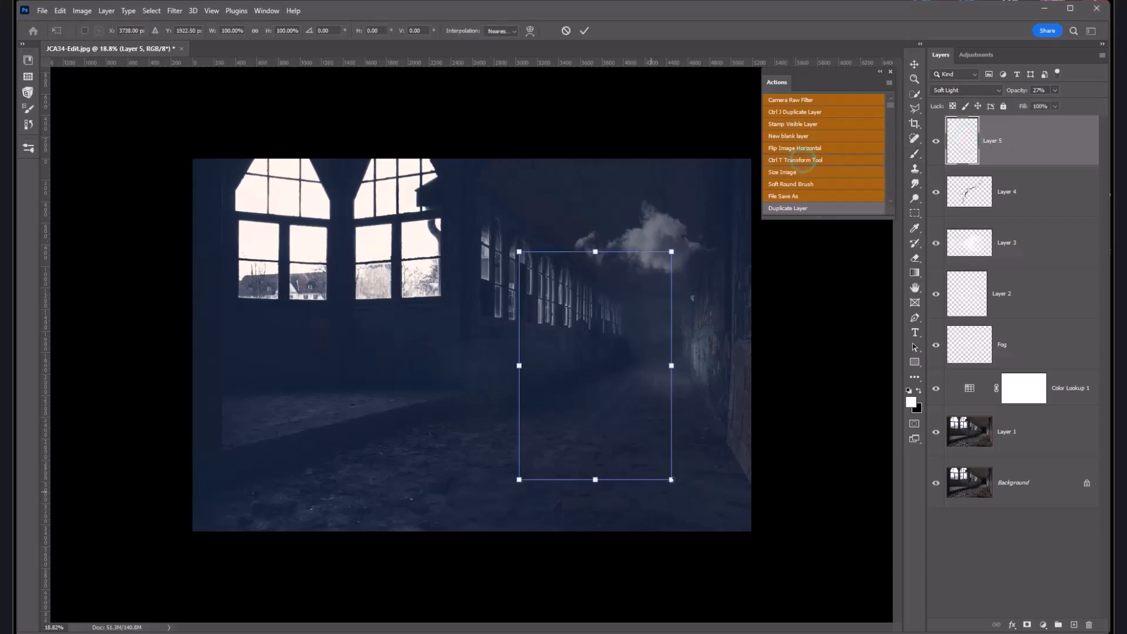
left_click_drag(671, 480, 624, 386)
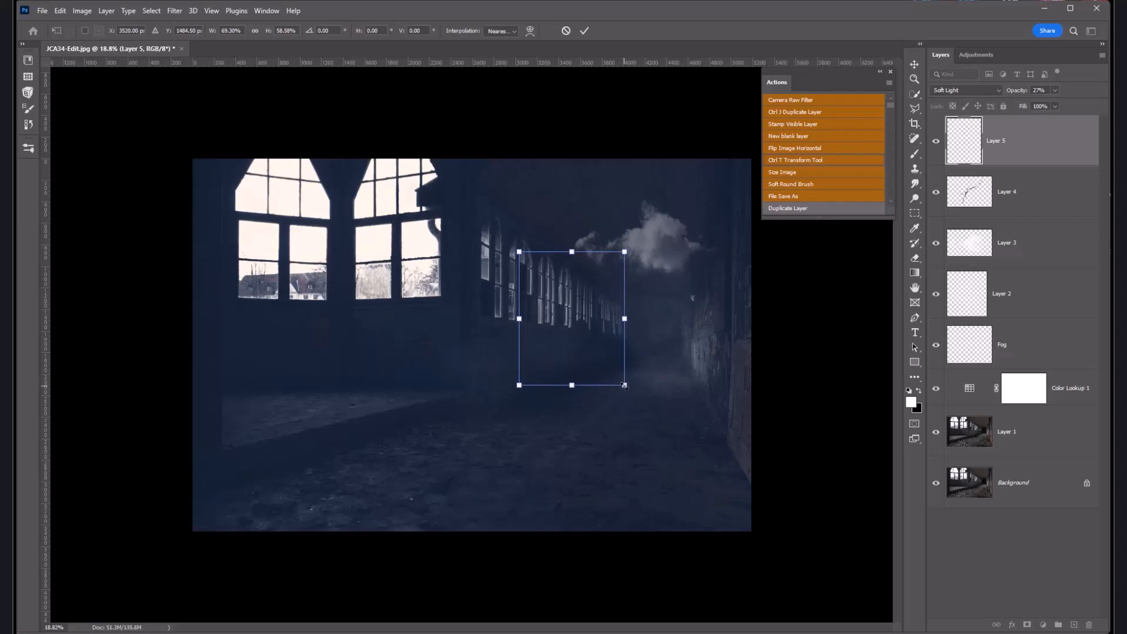
left_click_drag(636, 393, 647, 380)
left_click(585, 31)
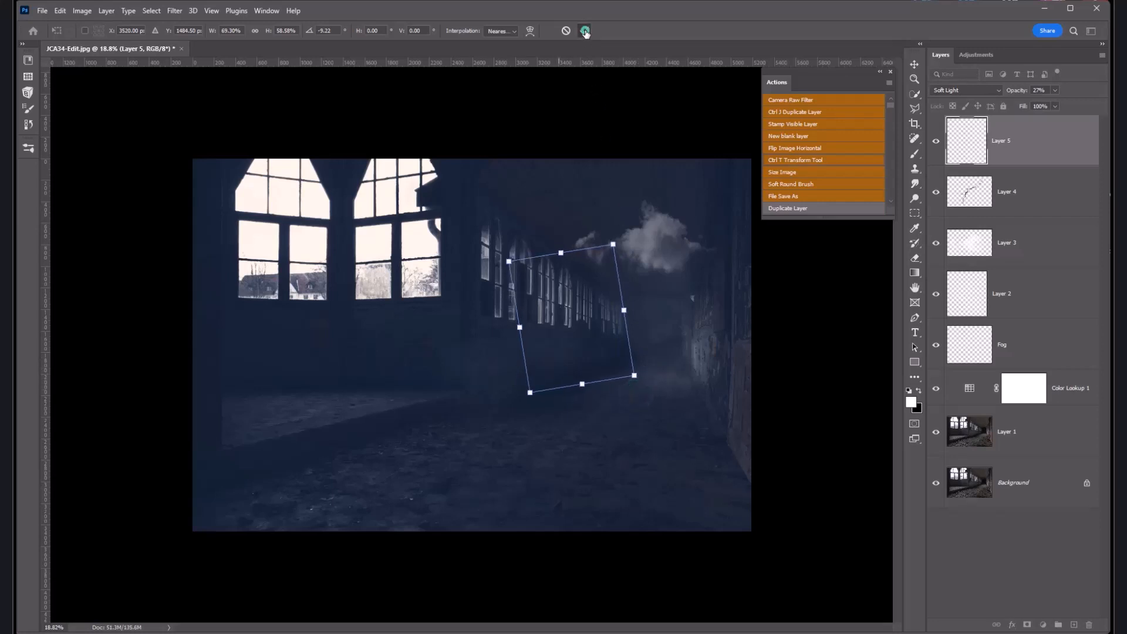
left_click(1054, 90)
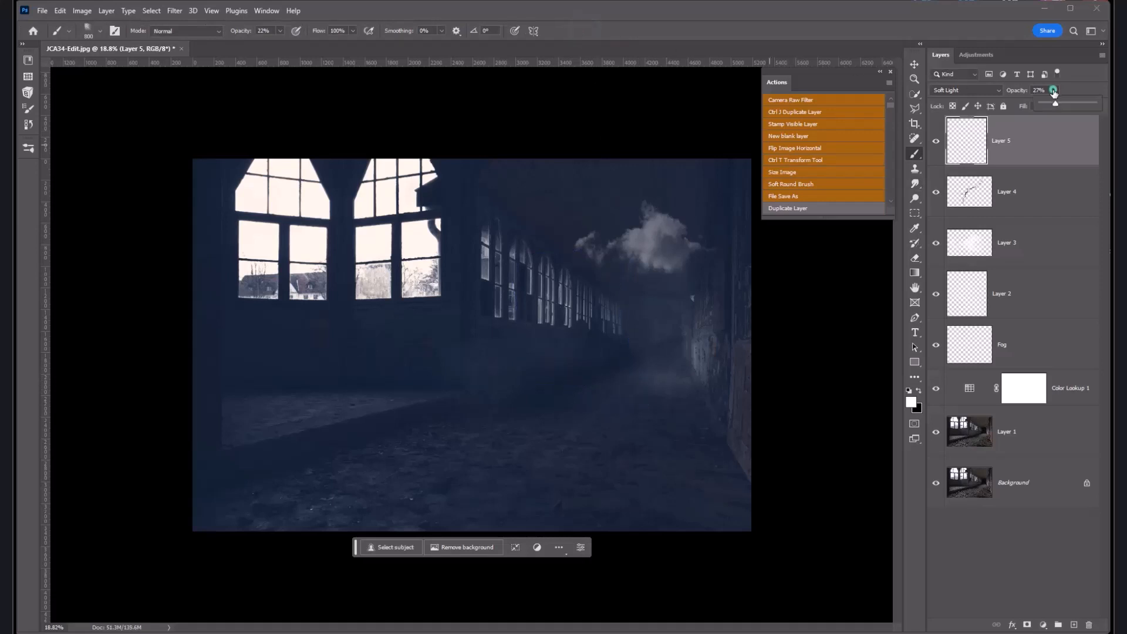
left_click_drag(1055, 104, 1078, 107)
Hide every layer from Layer 5 down to Color Lookup 1 and show them again to compare before and after
left_click_drag(937, 142, 939, 392)
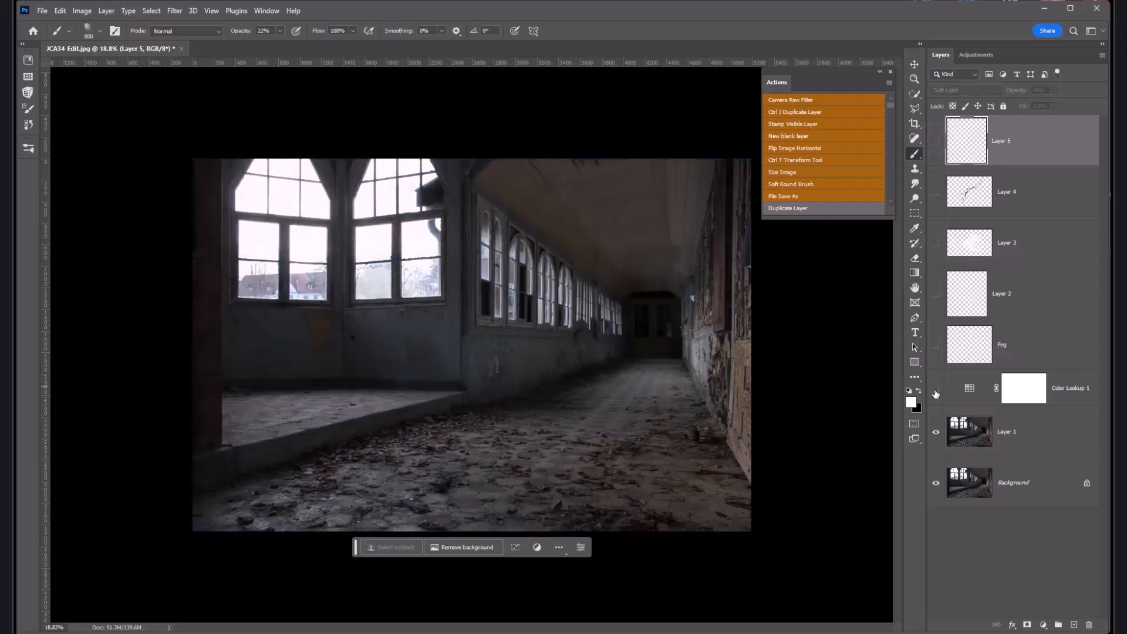
left_click(935, 389)
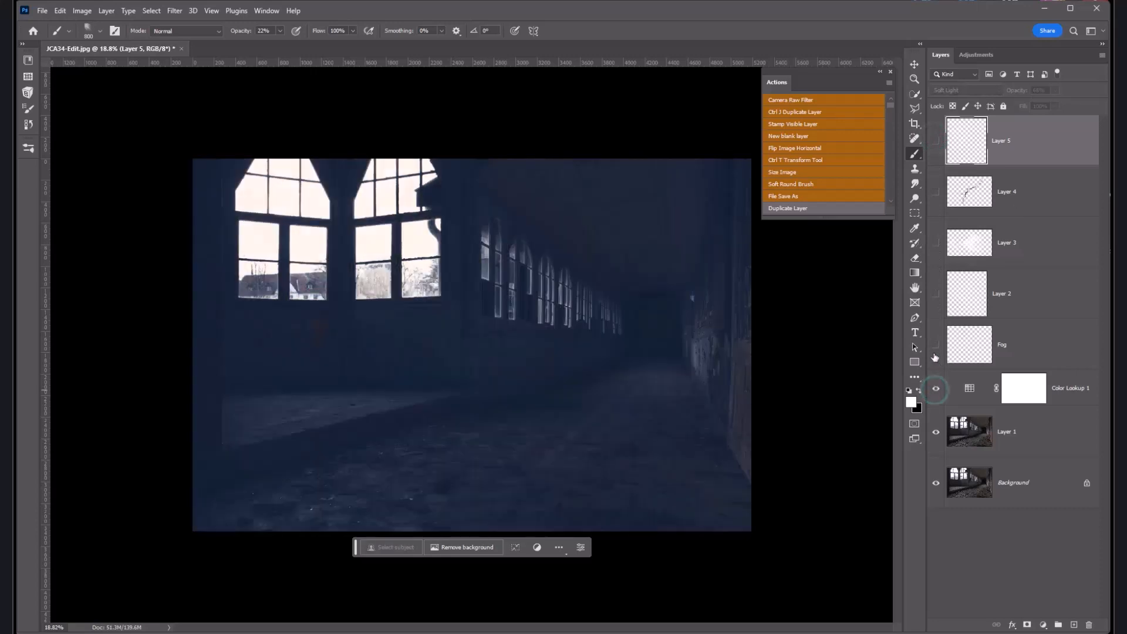
left_click(934, 345)
left_click_drag(934, 345, 936, 142)
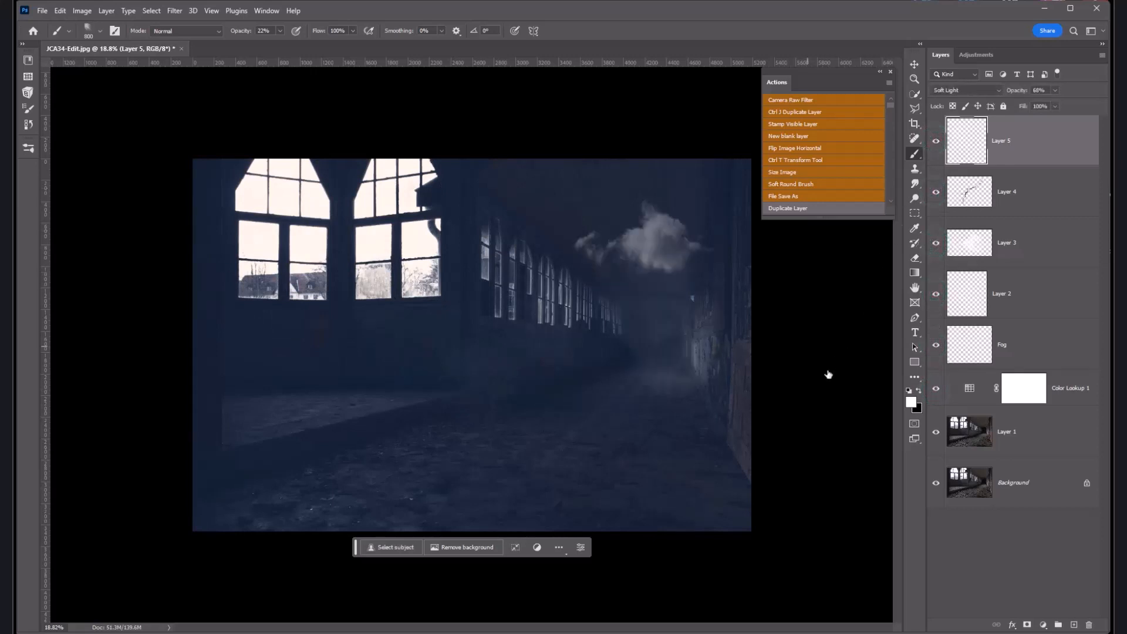